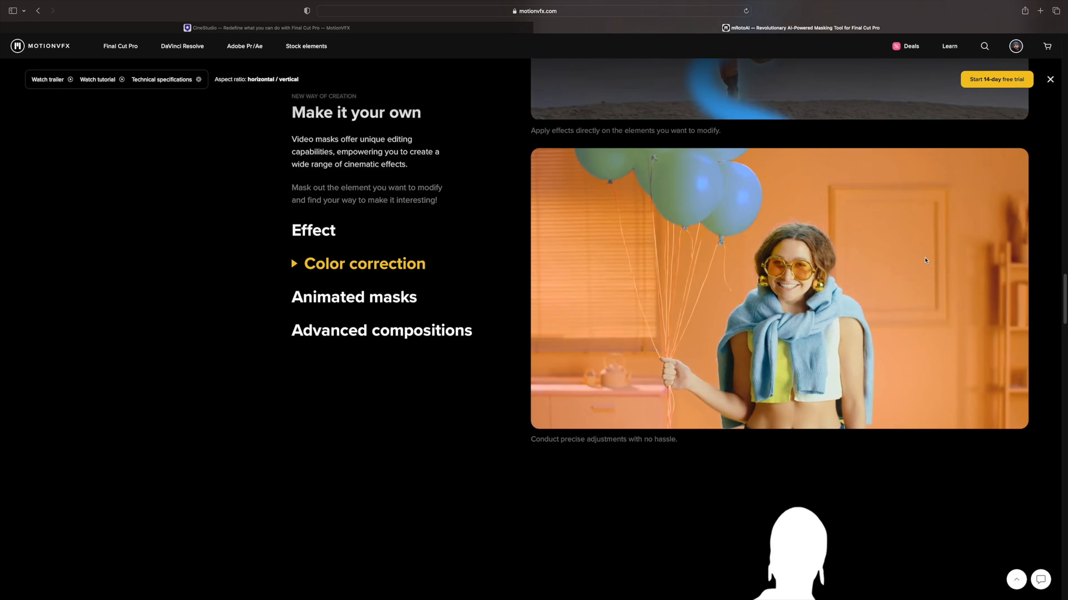
# Browse the MotionVFX site's mRotoAI, Final Cut Pro plugins, CineStudio and mMusic Video 2 pages to review their tools.
pyautogui.scroll(-10, 926, 261)
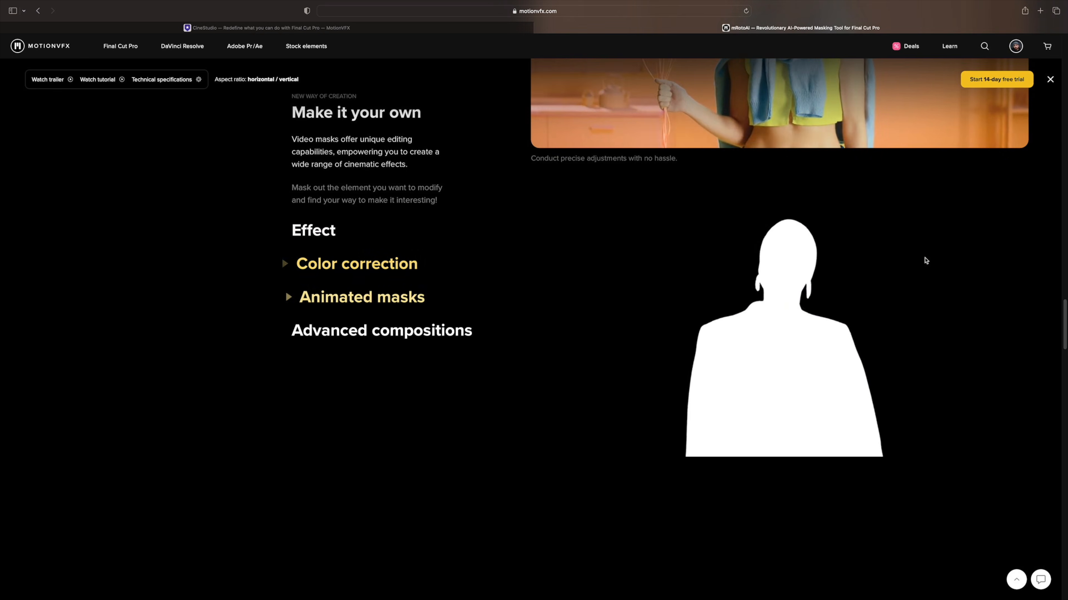
pyautogui.scroll(-3, 926, 261)
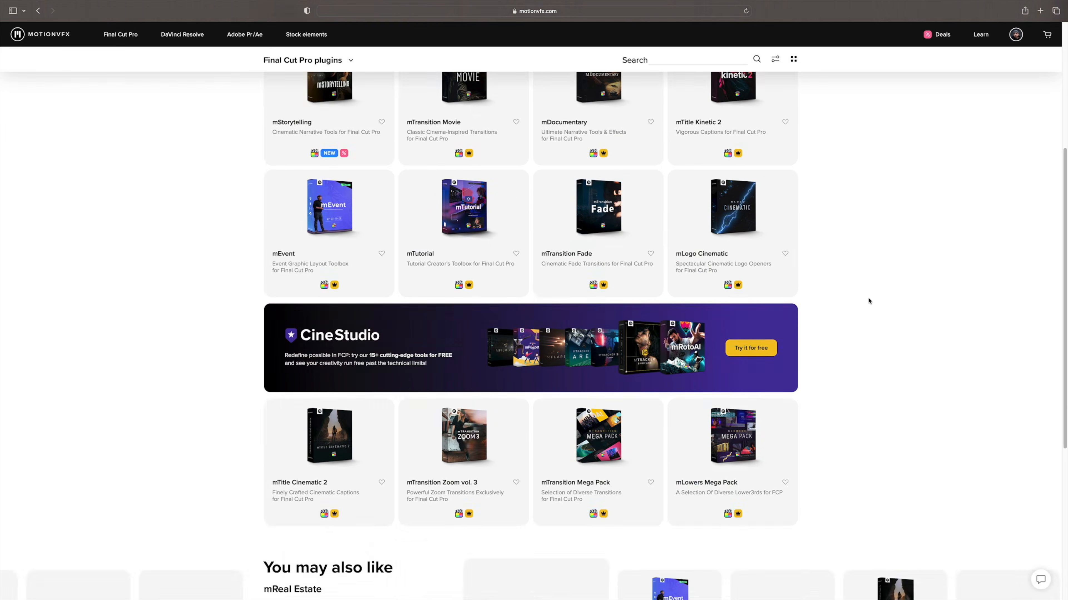
pyautogui.scroll(-10, 868, 300)
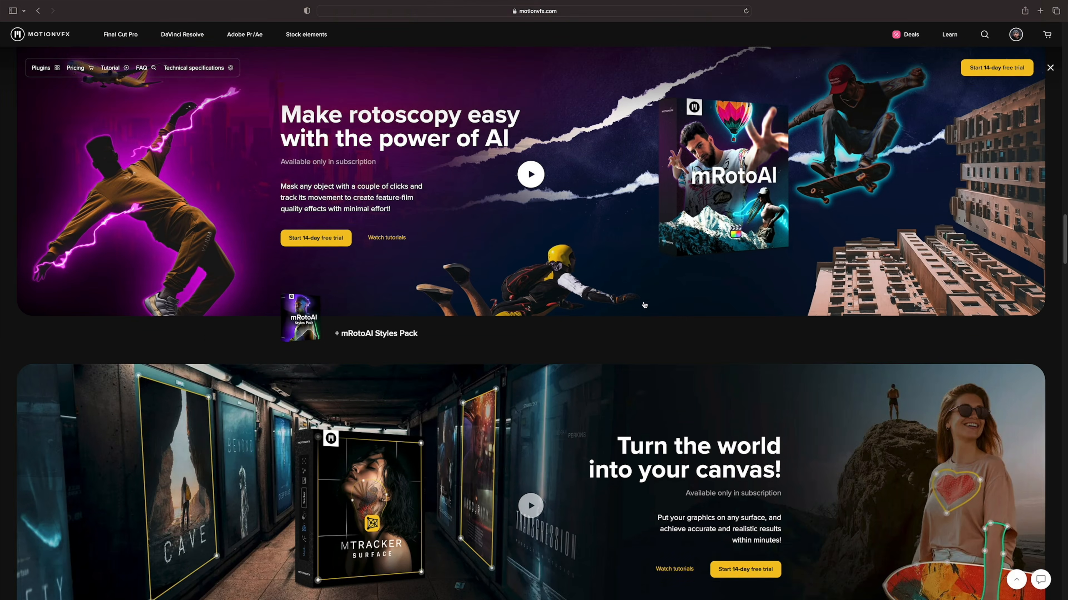
pyautogui.scroll(-5, 815, 314)
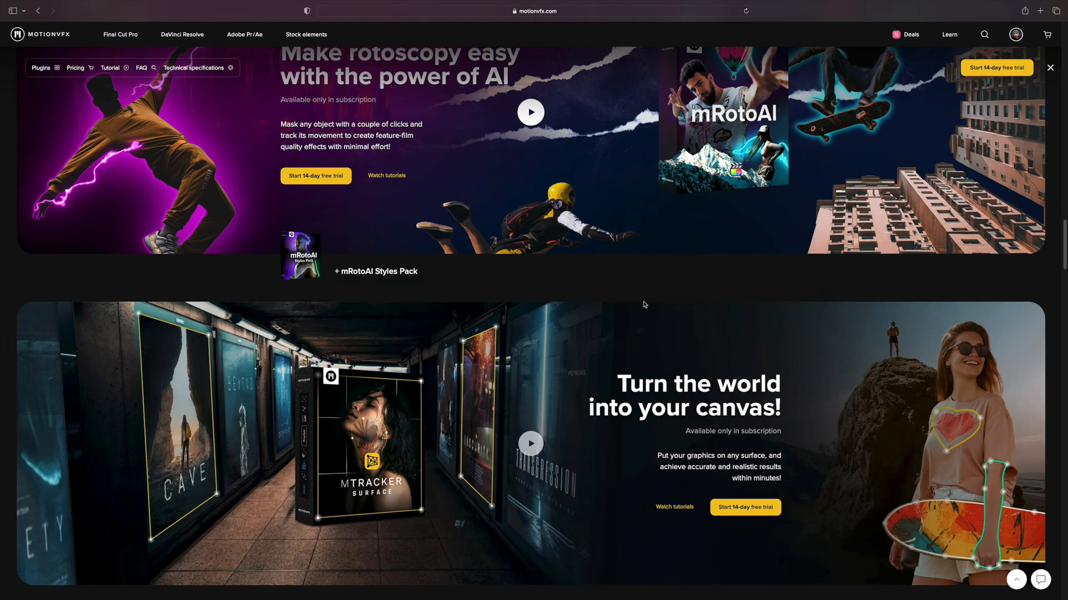
pyautogui.scroll(-2, 815, 314)
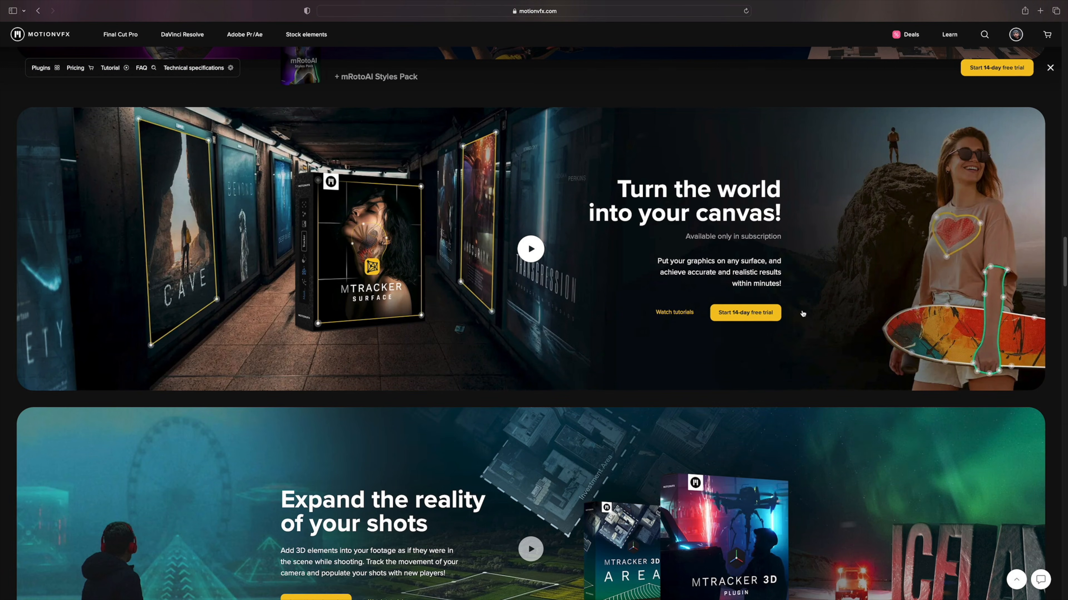
pyautogui.scroll(-6, 803, 313)
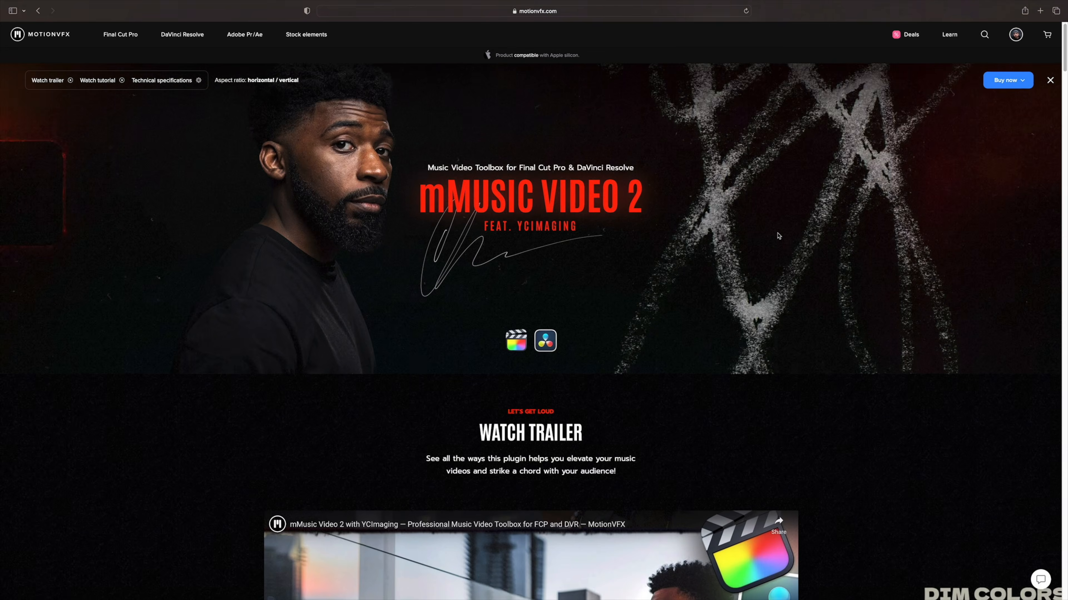
pyautogui.scroll(-2, 778, 236)
pyautogui.scroll(-15, 778, 235)
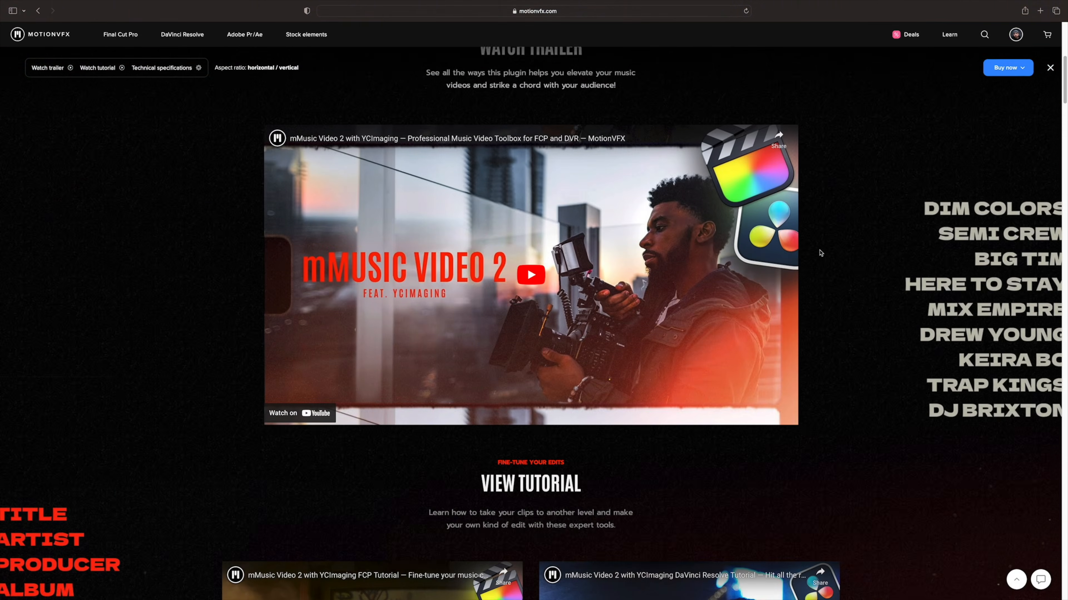
pyautogui.scroll(-3, 824, 265)
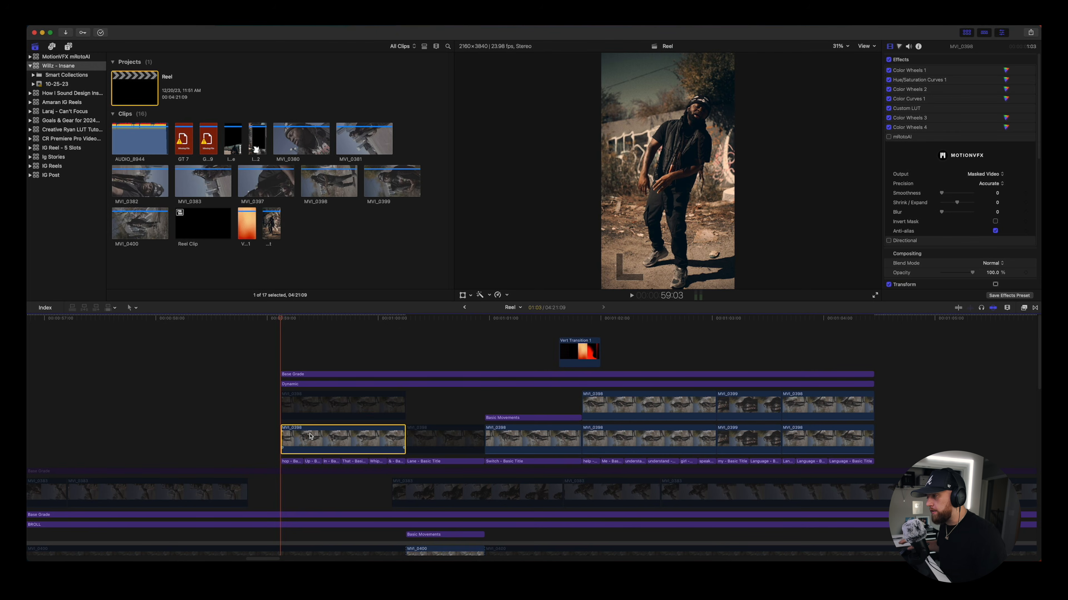
# Toggle the selected MVI_0398 clip above the titles off and on to compare the HOP title with and without it.
pyautogui.press('v')
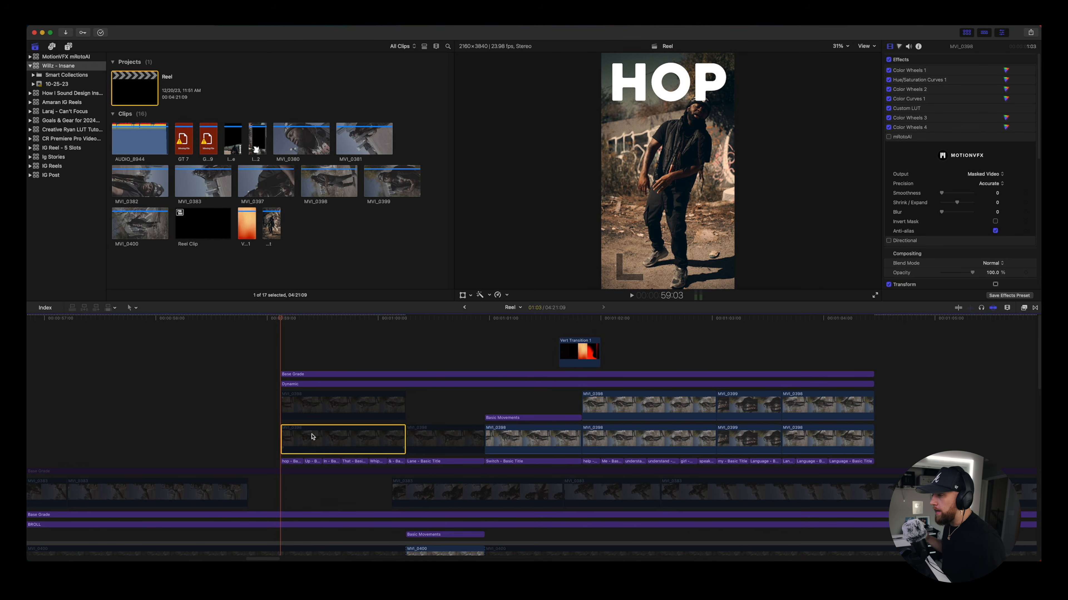
pyautogui.scroll(-10, 312, 437)
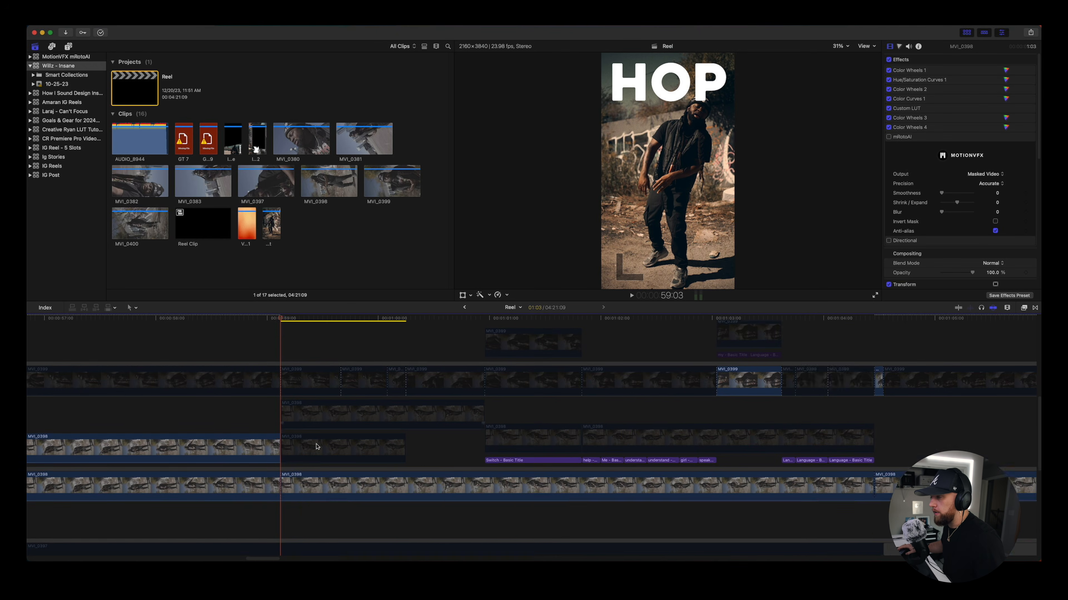
pyautogui.scroll(6, 329, 458)
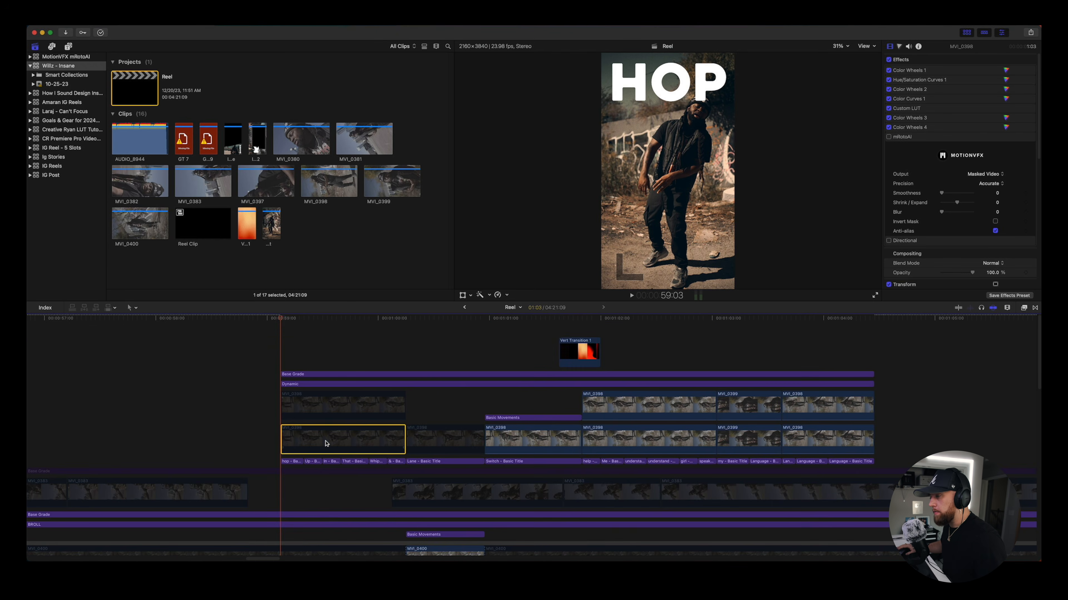
pyautogui.press('v')
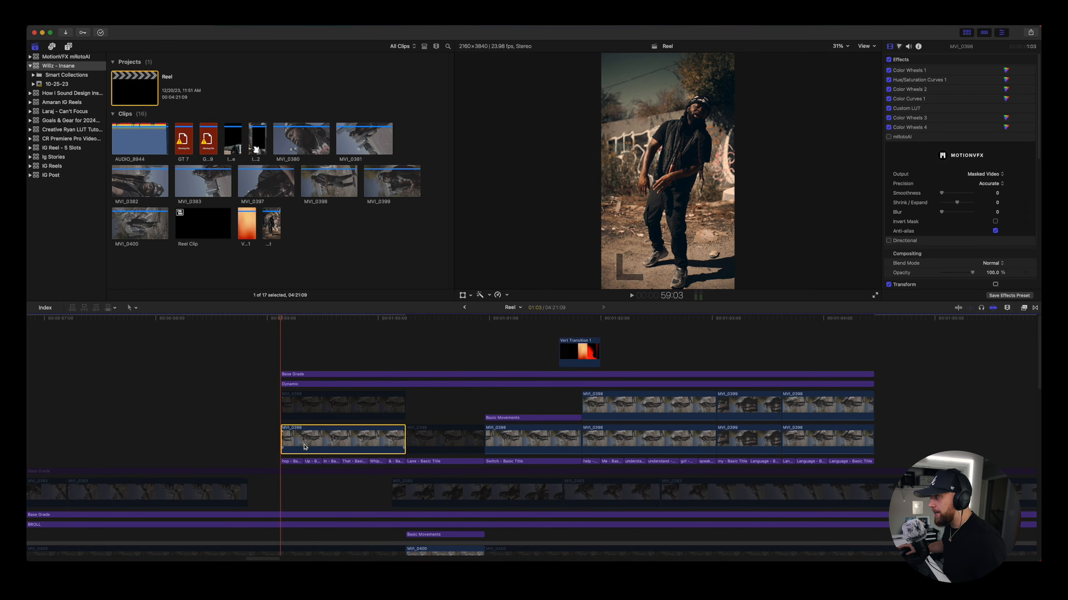
pyautogui.press('v')
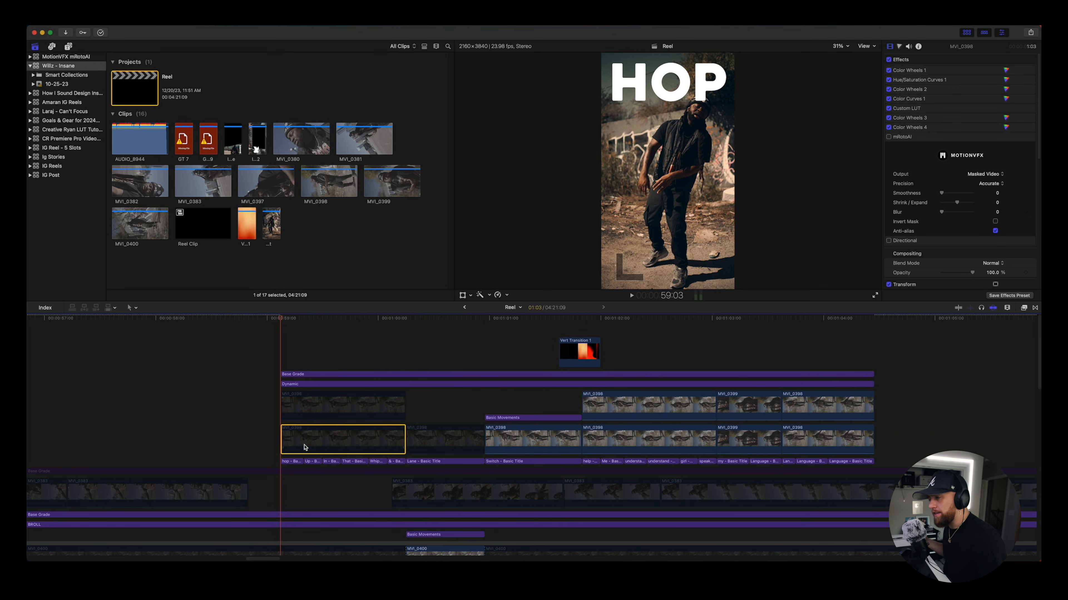
pyautogui.press('v')
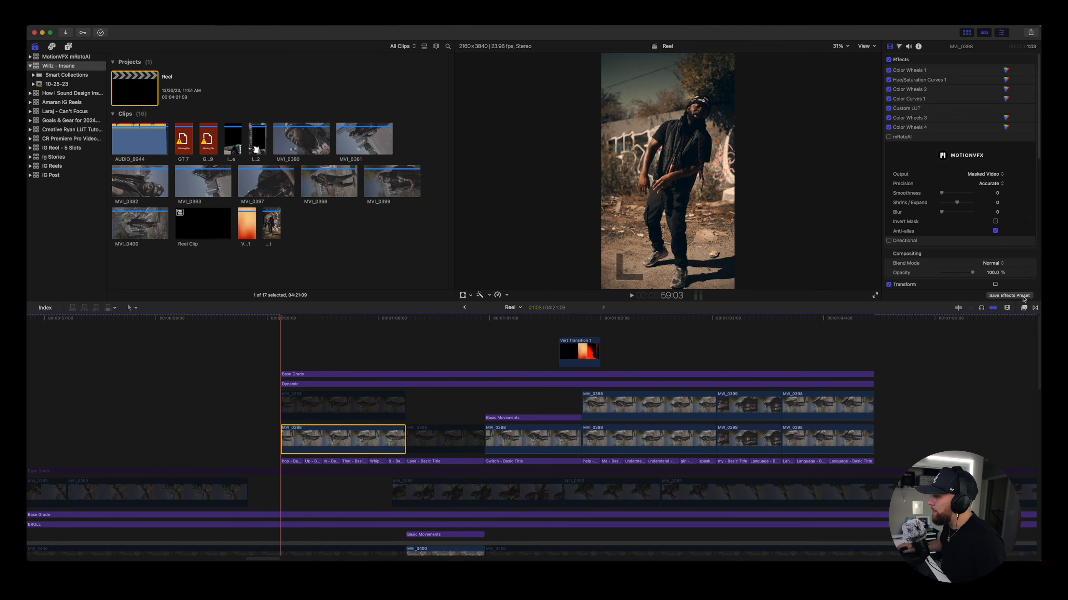
# Apply the mRotoAI video effect to the MVI_0398 clip above the titles.
pyautogui.click(1024, 308)
pyautogui.scroll(-3, 752, 490)
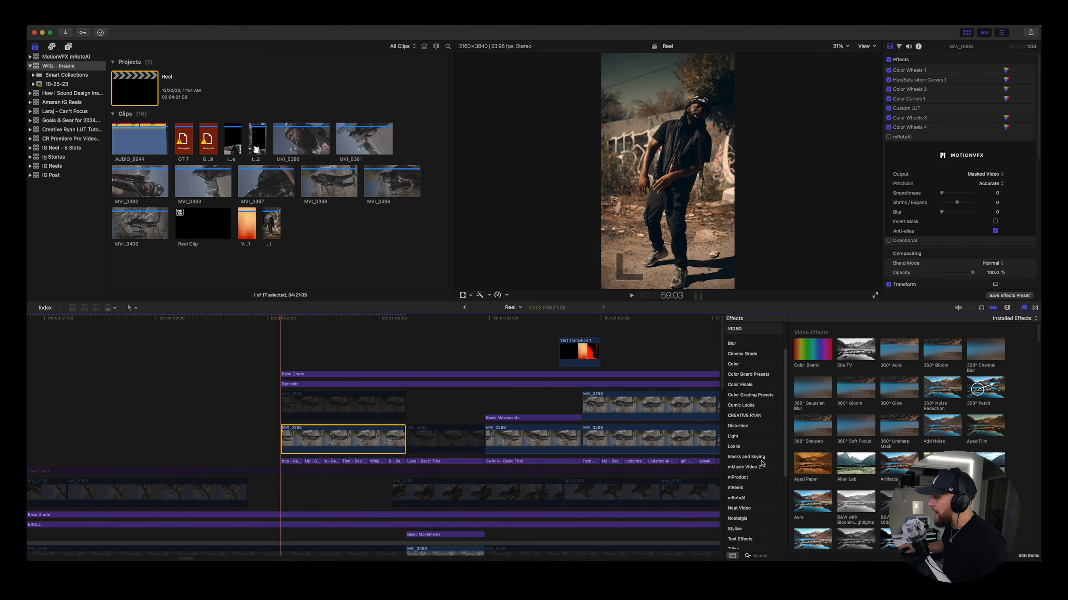
pyautogui.click(736, 497)
pyautogui.moveTo(812, 342); pyautogui.dragTo(337, 441)
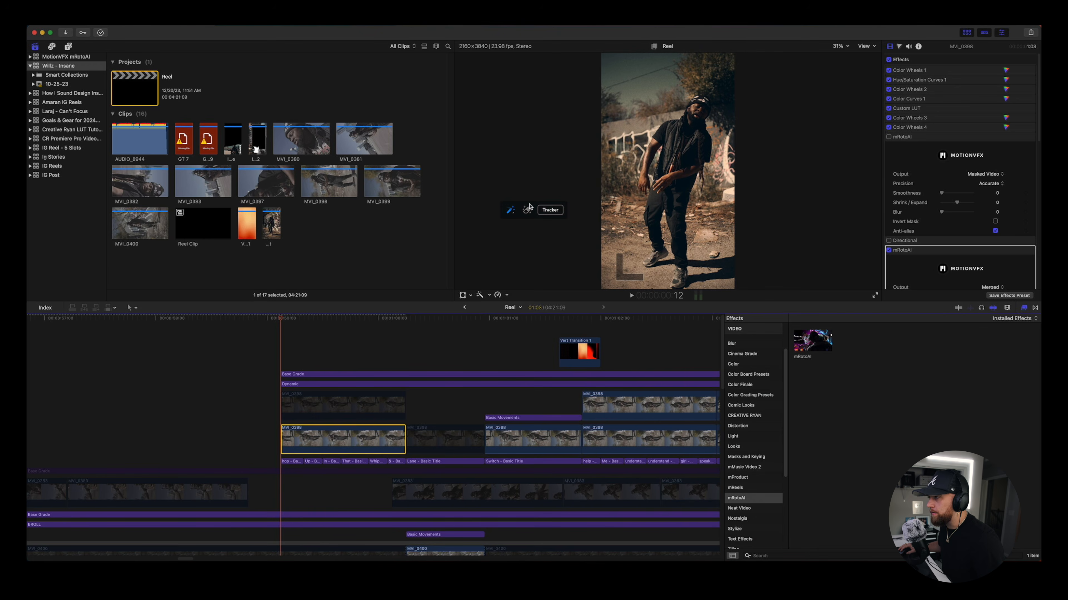
# Paint mRotoAI mask strokes over the man's head, arms, torso, legs and hair in the enabled upper MVI_0398 clip.
pyautogui.click(323, 327)
pyautogui.press('Right')
pyautogui.press('Left')
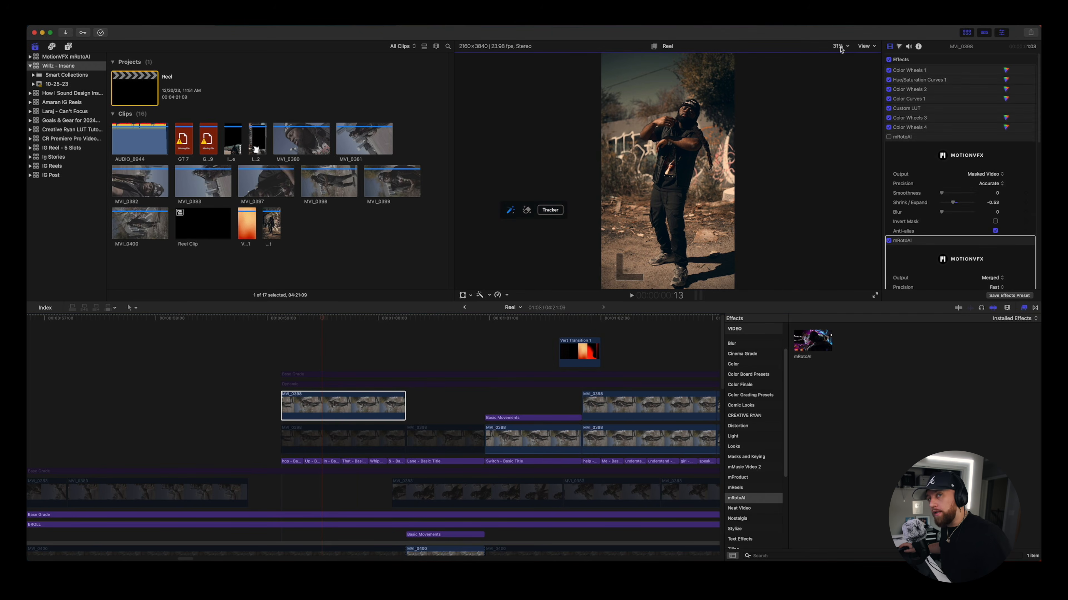
pyautogui.click(840, 49)
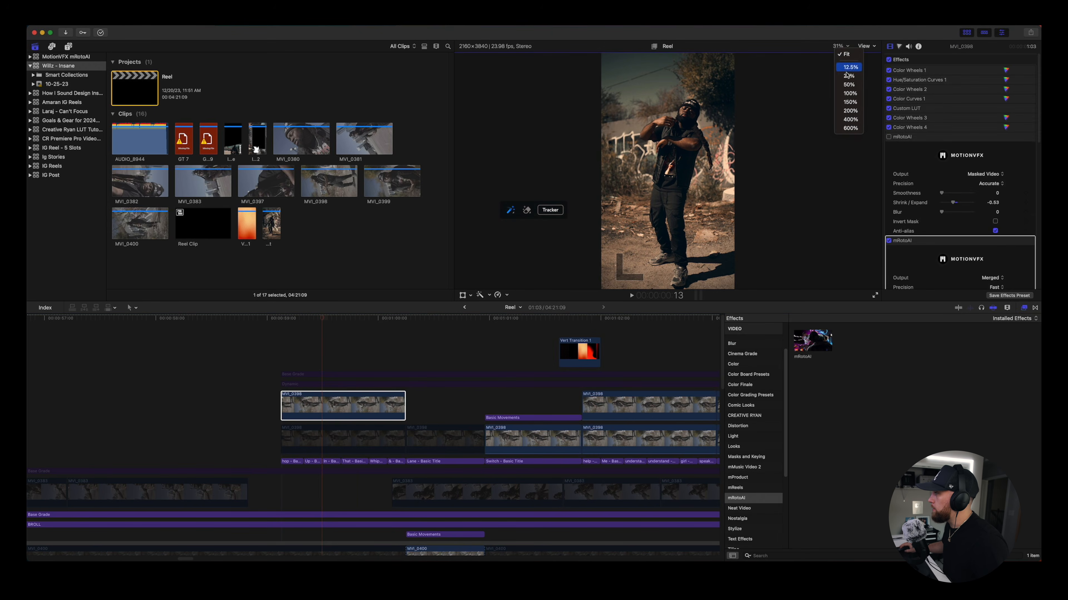
pyautogui.click(849, 88)
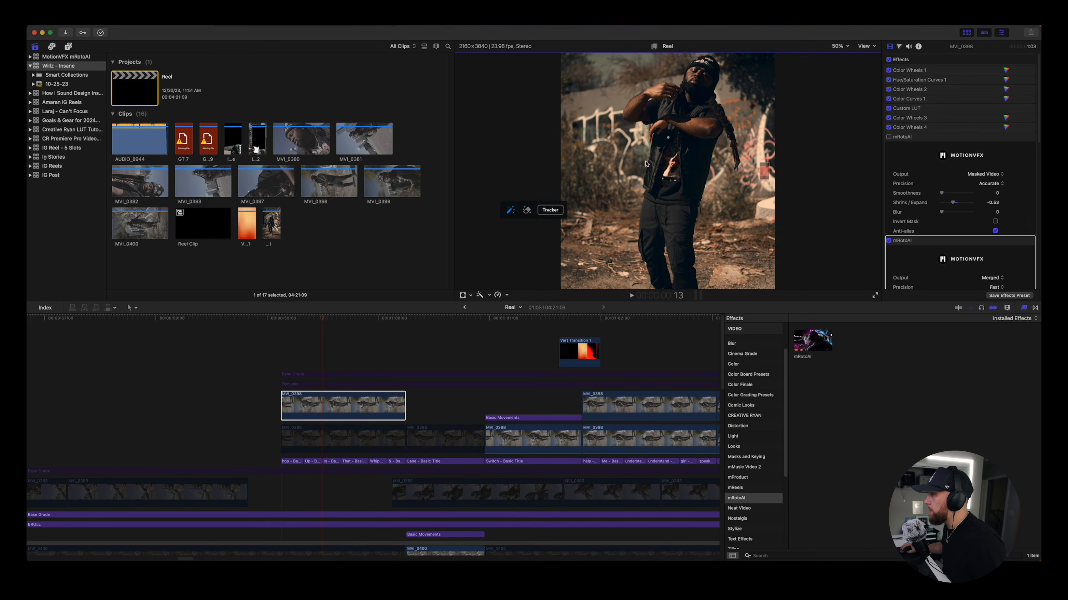
pyautogui.moveTo(522, 207)
pyautogui.mouseDown()
pyautogui.moveTo(574, 156)
pyautogui.moveTo(530, 178)
pyautogui.moveTo(530, 189)
pyautogui.mouseUp()
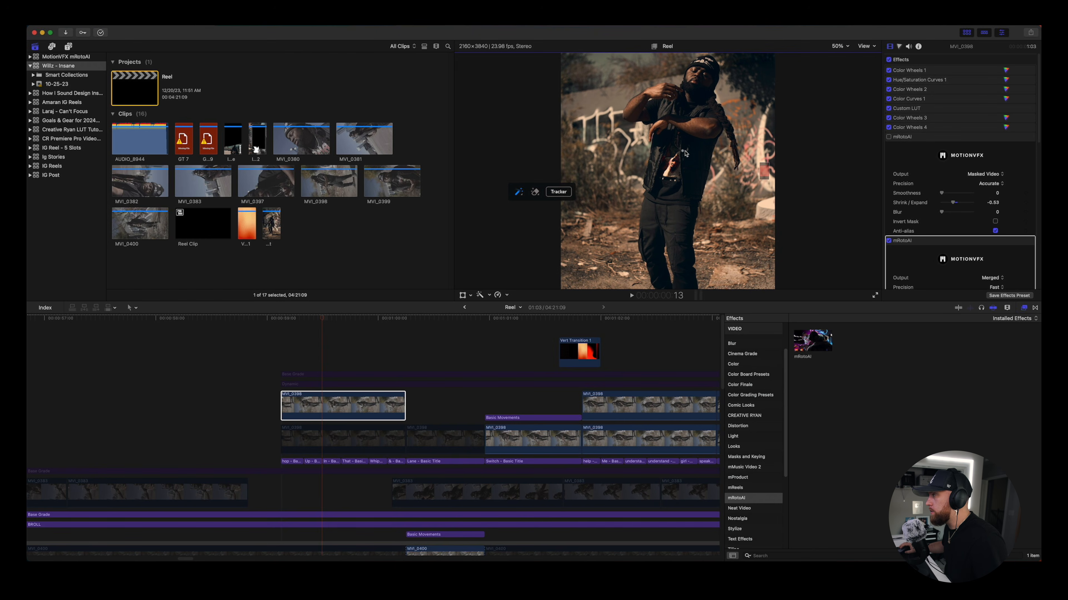
pyautogui.moveTo(677, 140)
pyautogui.mouseDown()
pyautogui.moveTo(662, 197)
pyautogui.moveTo(674, 126)
pyautogui.moveTo(668, 198)
pyautogui.moveTo(687, 125)
pyautogui.moveTo(675, 206)
pyautogui.moveTo(693, 119)
pyautogui.moveTo(680, 185)
pyautogui.moveTo(707, 127)
pyautogui.moveTo(685, 249)
pyautogui.moveTo(673, 225)
pyautogui.moveTo(670, 254)
pyautogui.moveTo(662, 227)
pyautogui.moveTo(666, 285)
pyautogui.moveTo(645, 241)
pyautogui.moveTo(652, 135)
pyautogui.mouseUp()
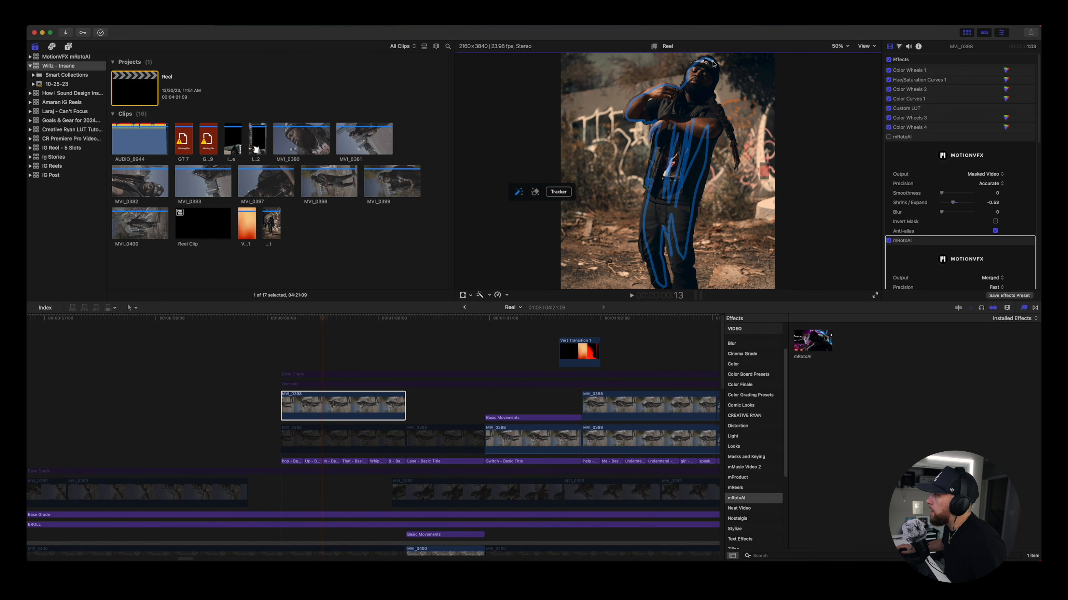
pyautogui.moveTo(713, 84)
pyautogui.mouseDown()
pyautogui.moveTo(736, 155)
pyautogui.moveTo(731, 131)
pyautogui.moveTo(715, 120)
pyautogui.moveTo(683, 235)
pyautogui.moveTo(686, 180)
pyautogui.moveTo(659, 221)
pyautogui.moveTo(678, 205)
pyautogui.moveTo(679, 218)
pyautogui.moveTo(660, 182)
pyautogui.moveTo(649, 227)
pyautogui.moveTo(658, 192)
pyautogui.moveTo(658, 270)
pyautogui.moveTo(661, 204)
pyautogui.moveTo(672, 235)
pyautogui.moveTo(699, 70)
pyautogui.moveTo(712, 71)
pyautogui.moveTo(709, 125)
pyautogui.moveTo(686, 88)
pyautogui.moveTo(645, 112)
pyautogui.moveTo(662, 93)
pyautogui.moveTo(647, 104)
pyautogui.moveTo(671, 99)
pyautogui.moveTo(638, 110)
pyautogui.mouseUp()
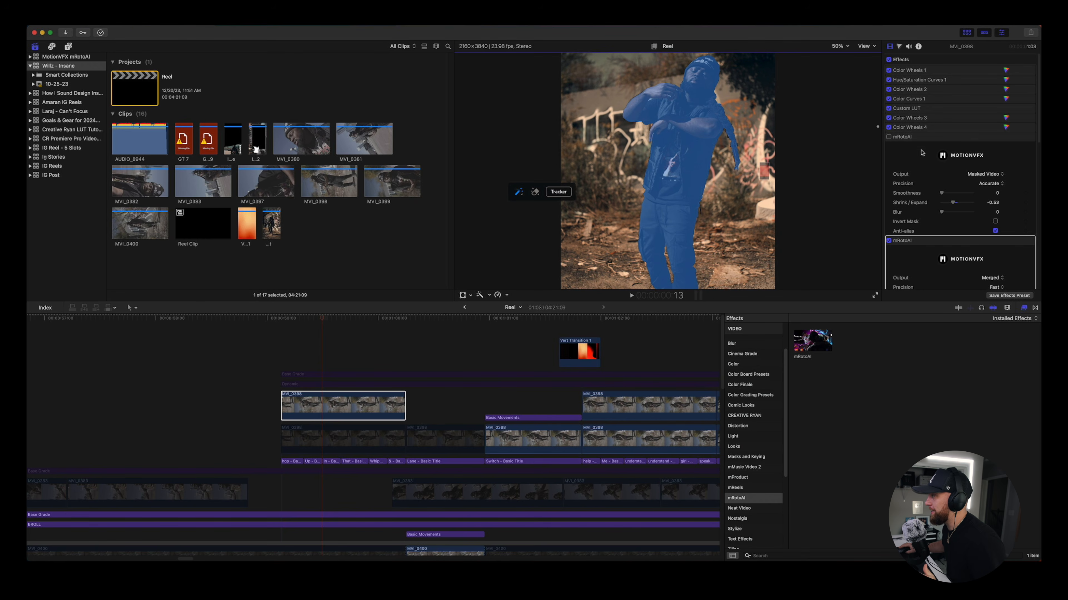
# Set the precision of the newly added mRotoAI effect to Fast.
pyautogui.scroll(-5, 989, 164)
pyautogui.click(995, 164)
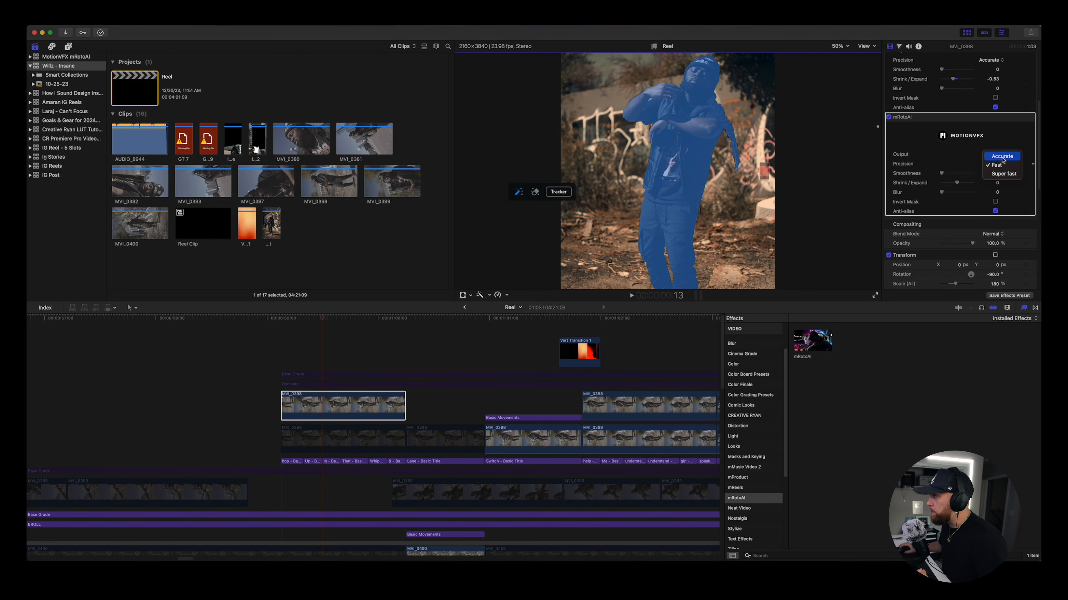
pyautogui.click(997, 165)
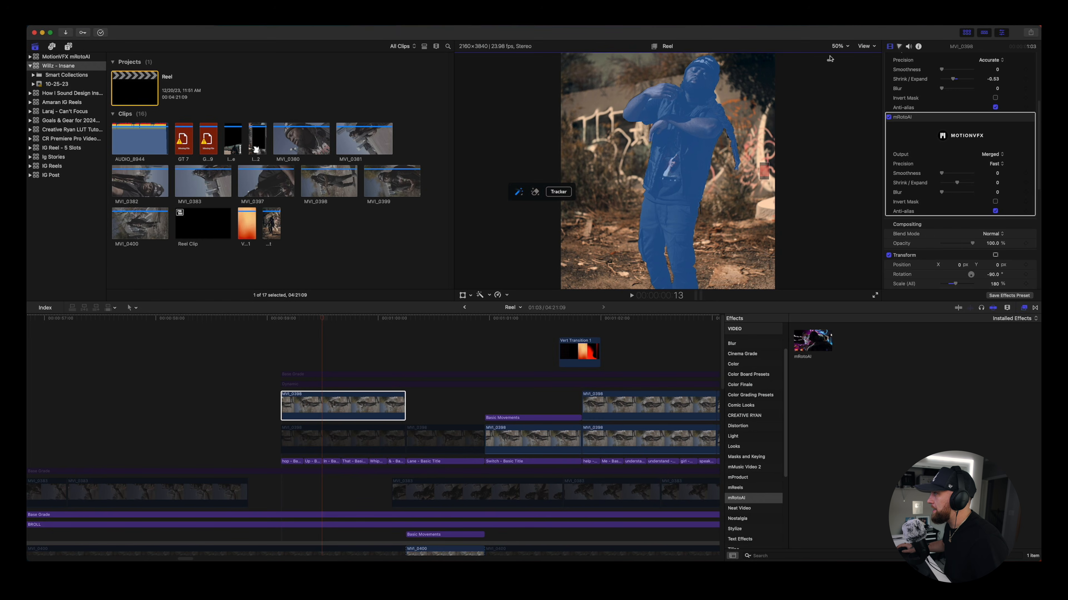
# Extend the mRotoAI mask over the man's lower legs and both shoes.
pyautogui.click(845, 45)
pyautogui.click(845, 93)
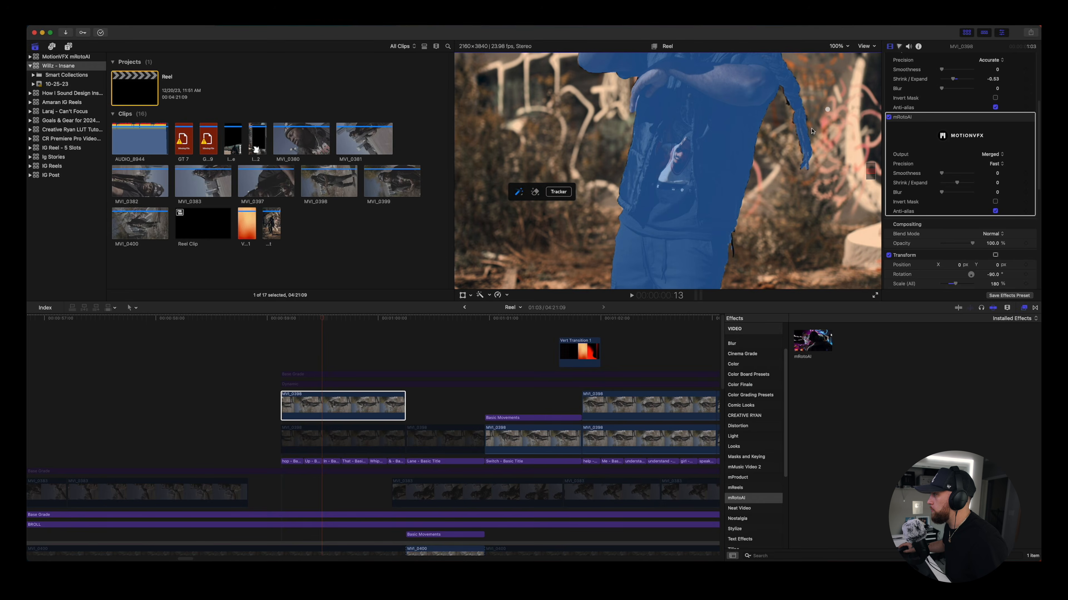
pyautogui.scroll(5, 870, 168)
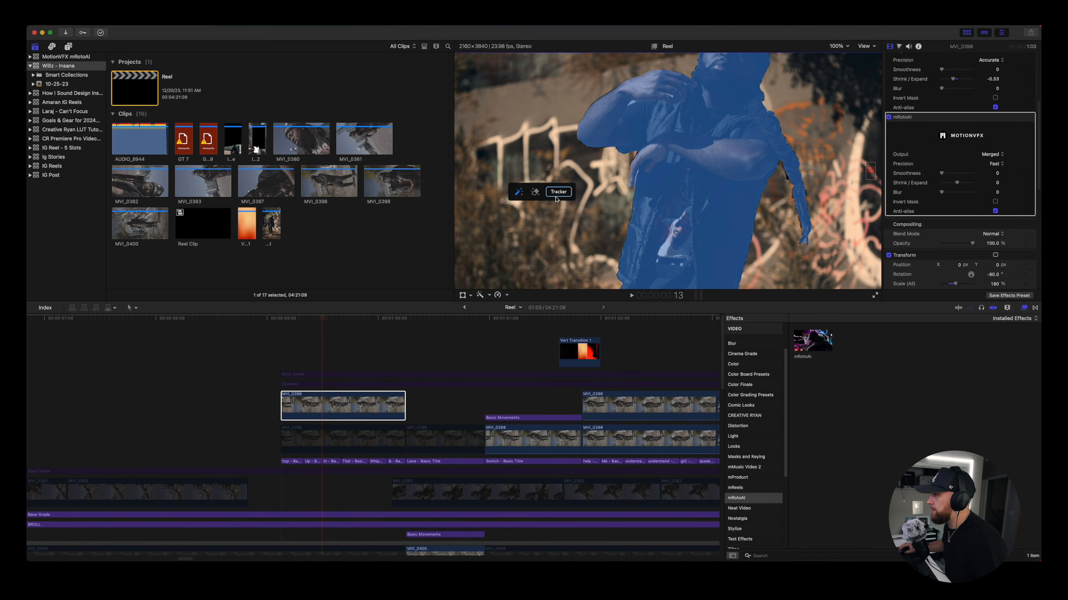
pyautogui.moveTo(787, 172); pyautogui.dragTo(789, 177)
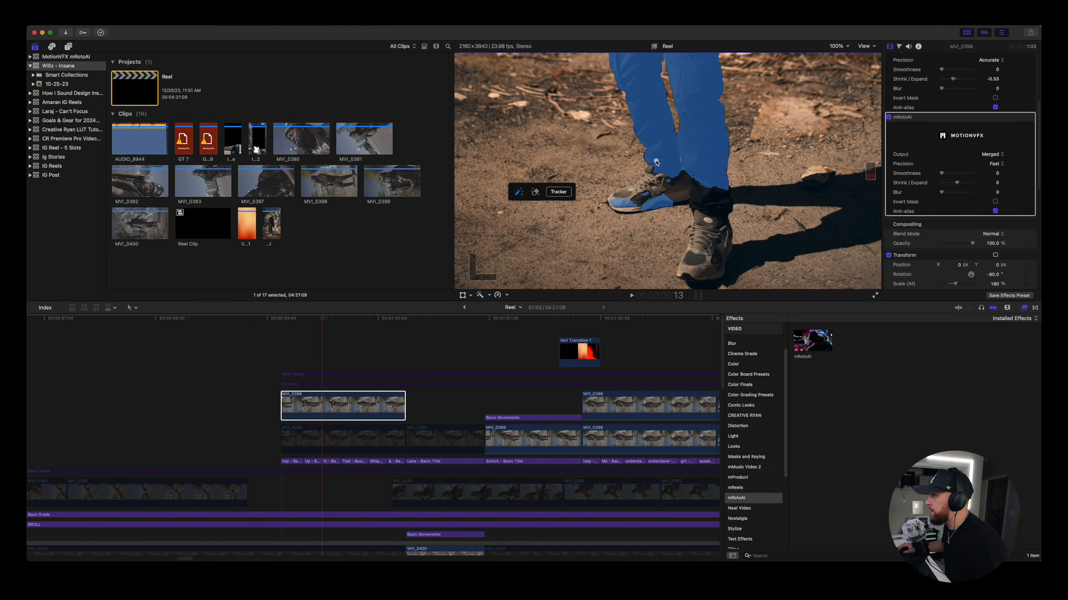
pyautogui.click(651, 169)
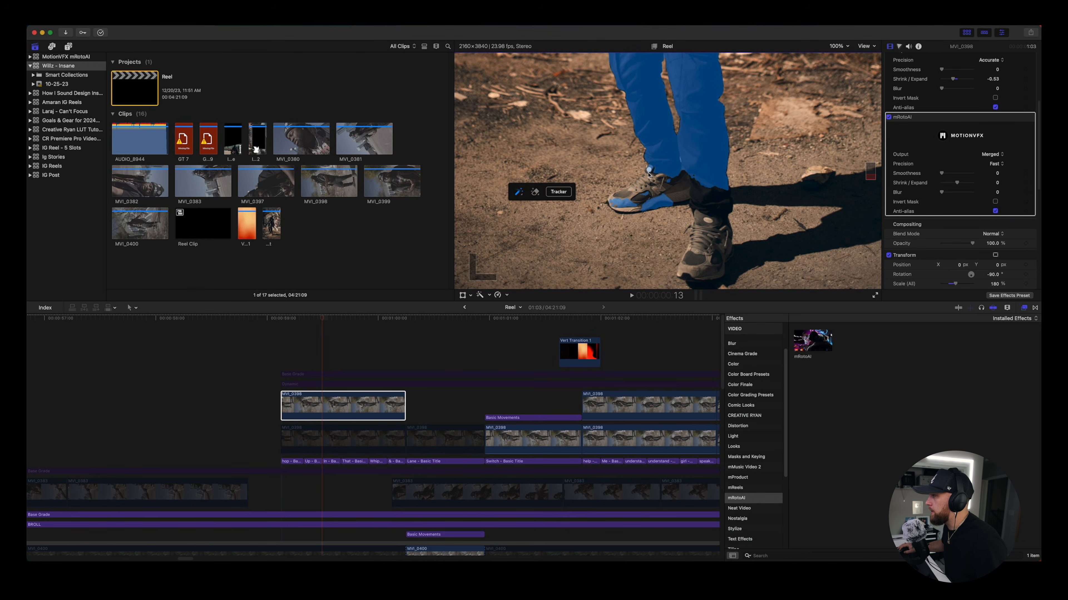
pyautogui.moveTo(632, 189)
pyautogui.mouseDown()
pyautogui.moveTo(615, 198)
pyautogui.moveTo(639, 208)
pyautogui.moveTo(700, 198)
pyautogui.moveTo(701, 247)
pyautogui.moveTo(684, 276)
pyautogui.moveTo(693, 280)
pyautogui.moveTo(716, 274)
pyautogui.moveTo(727, 253)
pyautogui.moveTo(722, 185)
pyautogui.moveTo(702, 273)
pyautogui.moveTo(712, 191)
pyautogui.mouseUp()
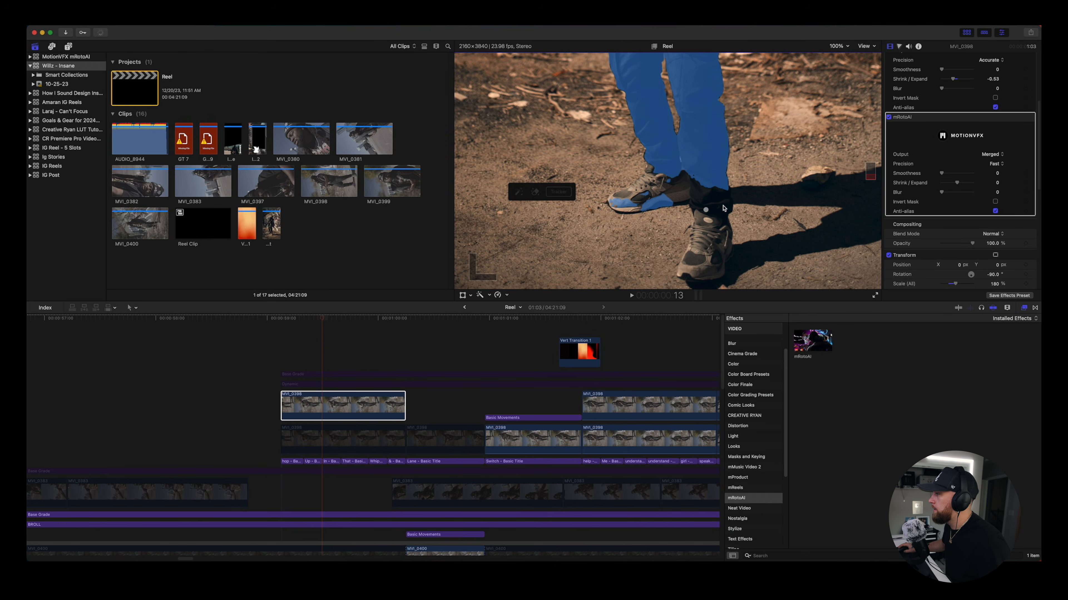
pyautogui.moveTo(871, 174); pyautogui.dragTo(871, 165)
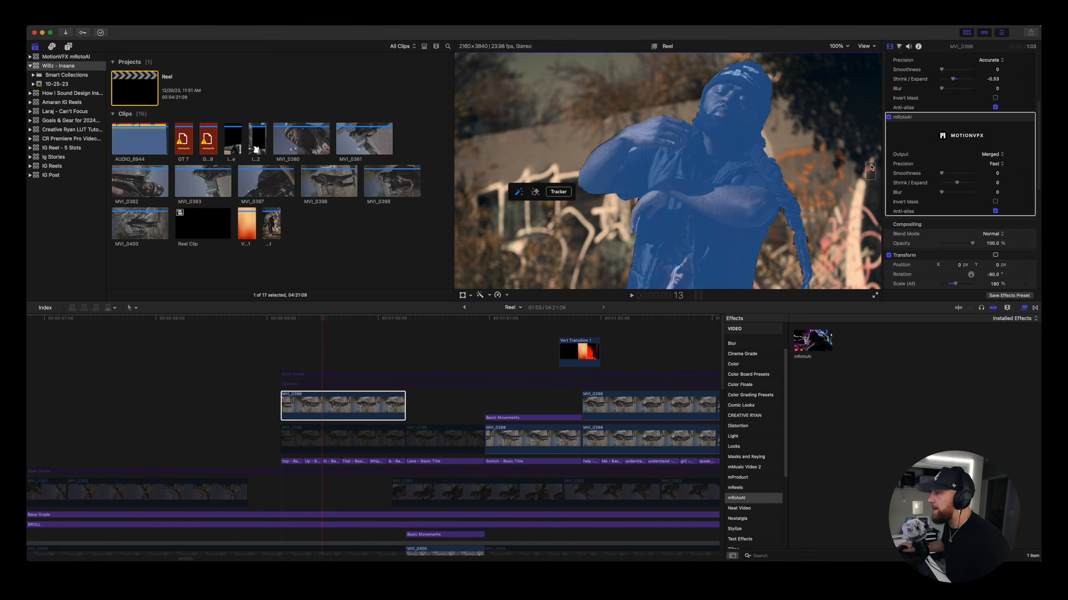
pyautogui.click(831, 46)
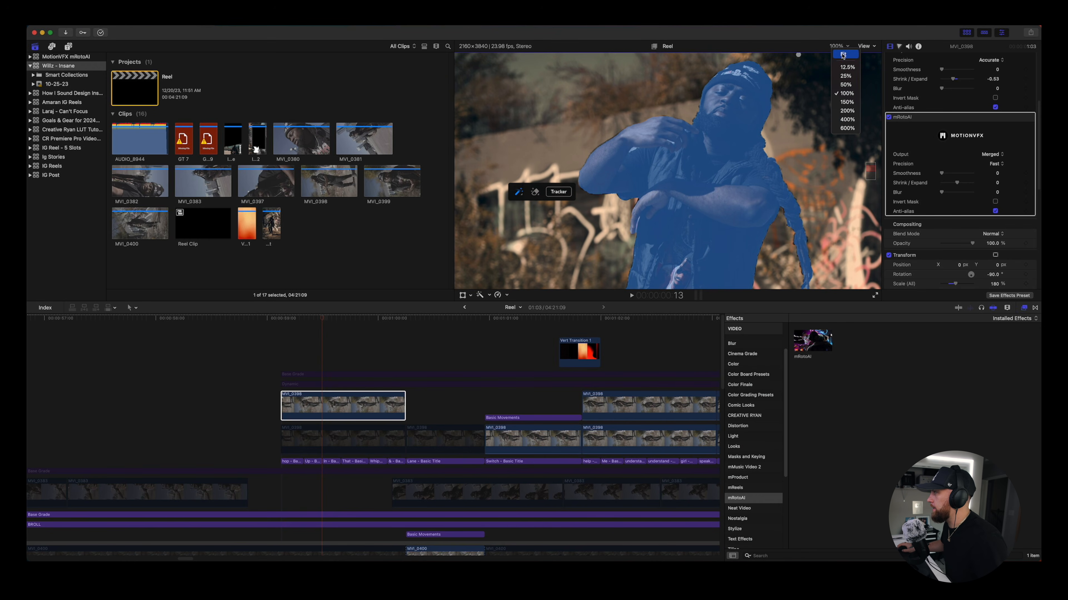
pyautogui.click(843, 55)
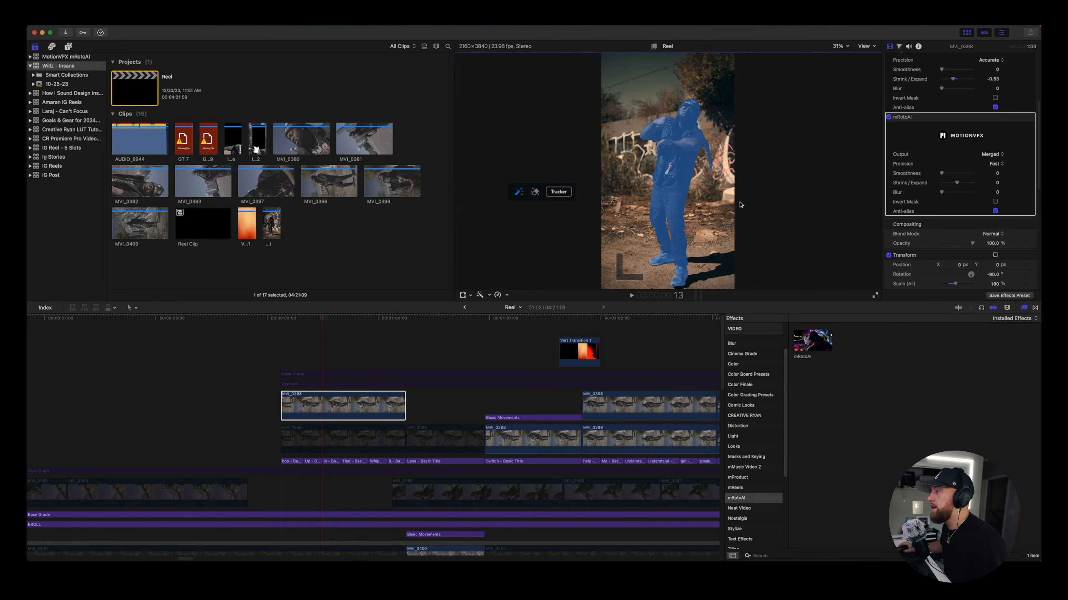
# Track the painted mRotoAI mask forward through the upper MVI_0398 clip.
pyautogui.click(560, 192)
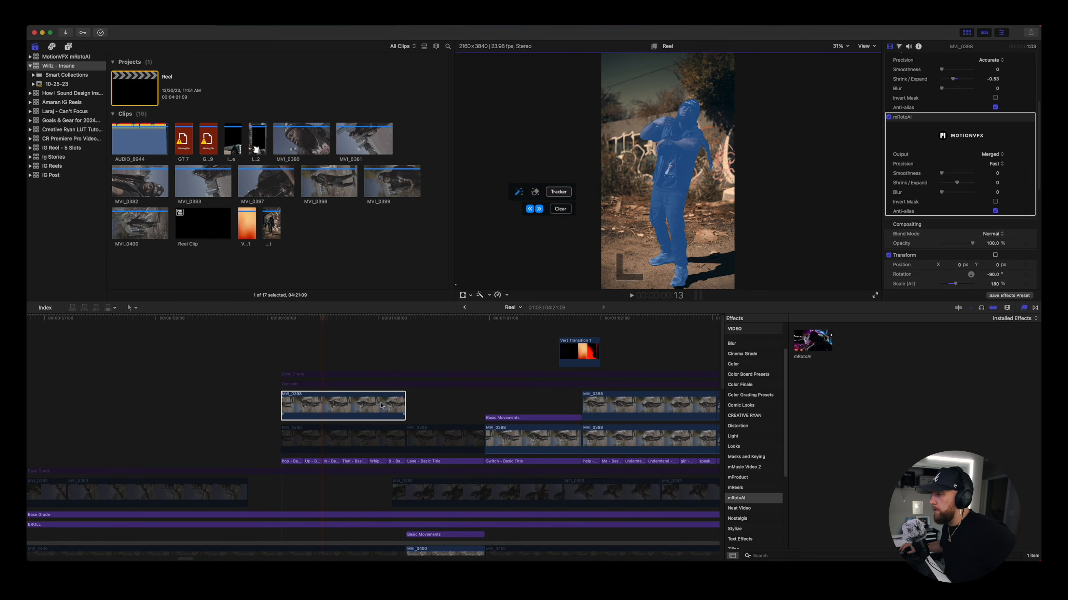
pyautogui.click(541, 209)
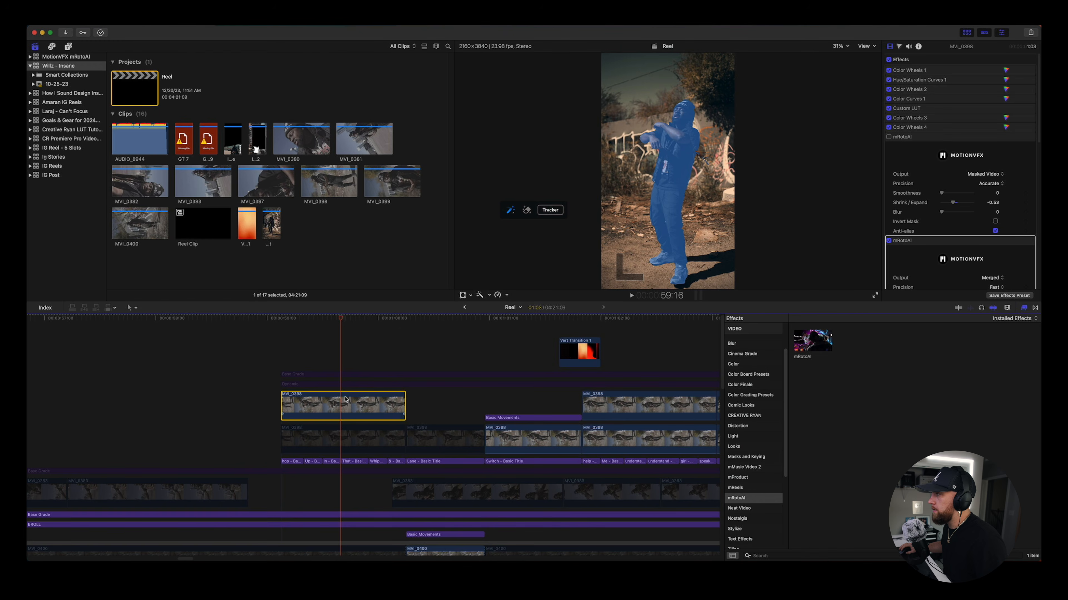
pyautogui.scroll(-5, 1005, 186)
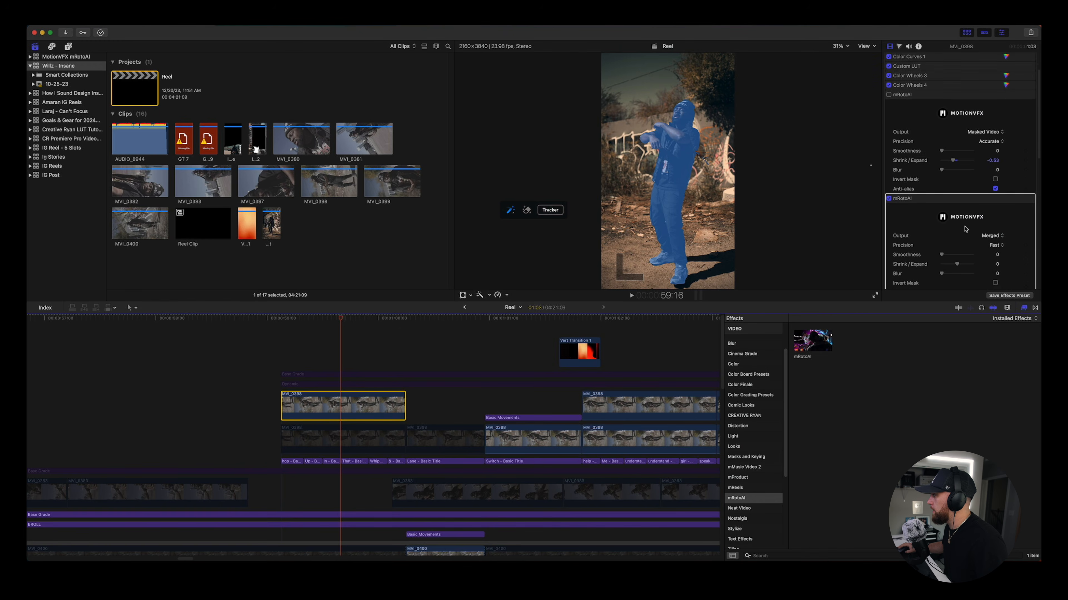
# Set the output of the newly added mRotoAI effect on the upper MVI_0398 clip to Masked Video.
pyautogui.click(993, 175)
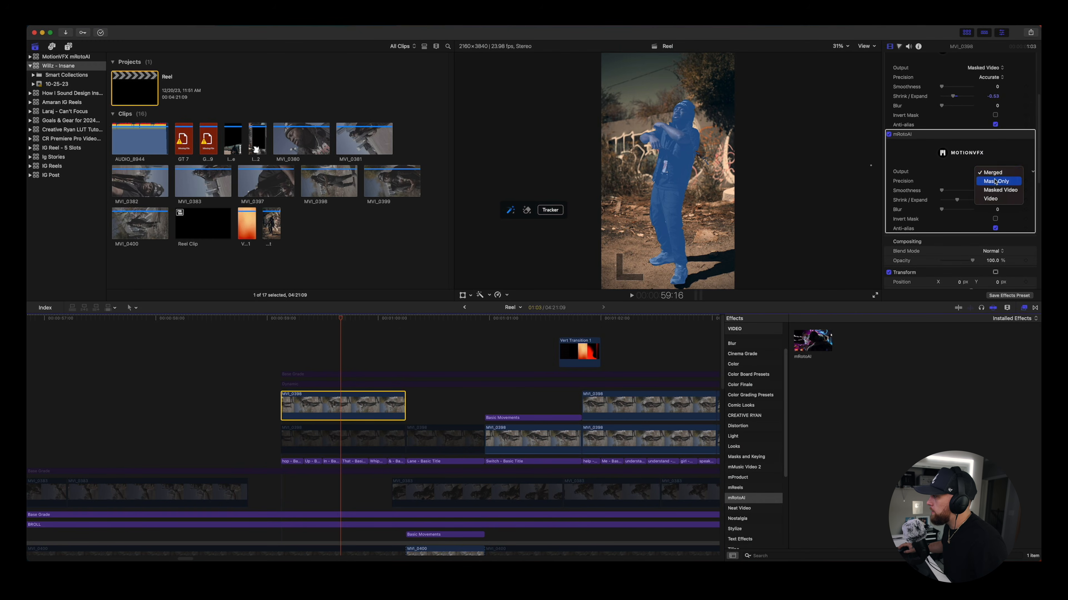
pyautogui.click(993, 180)
pyautogui.click(992, 174)
pyautogui.click(992, 163)
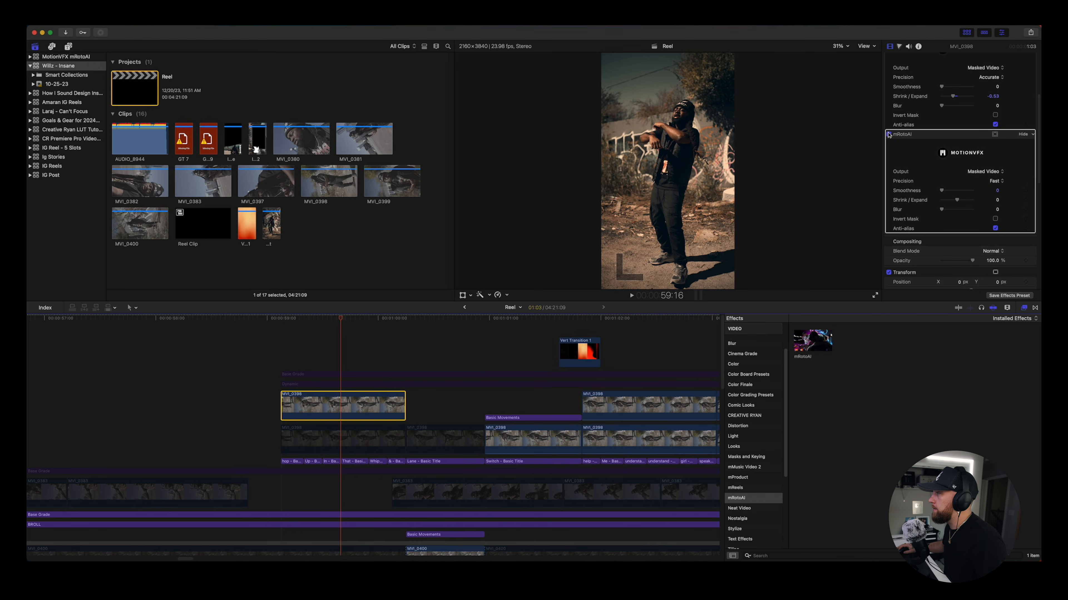
# Enable the bottom MVI_0398 clip as the background behind the titles and reselect the upper masked clip.
pyautogui.scroll(-10, 347, 429)
pyautogui.click(346, 514)
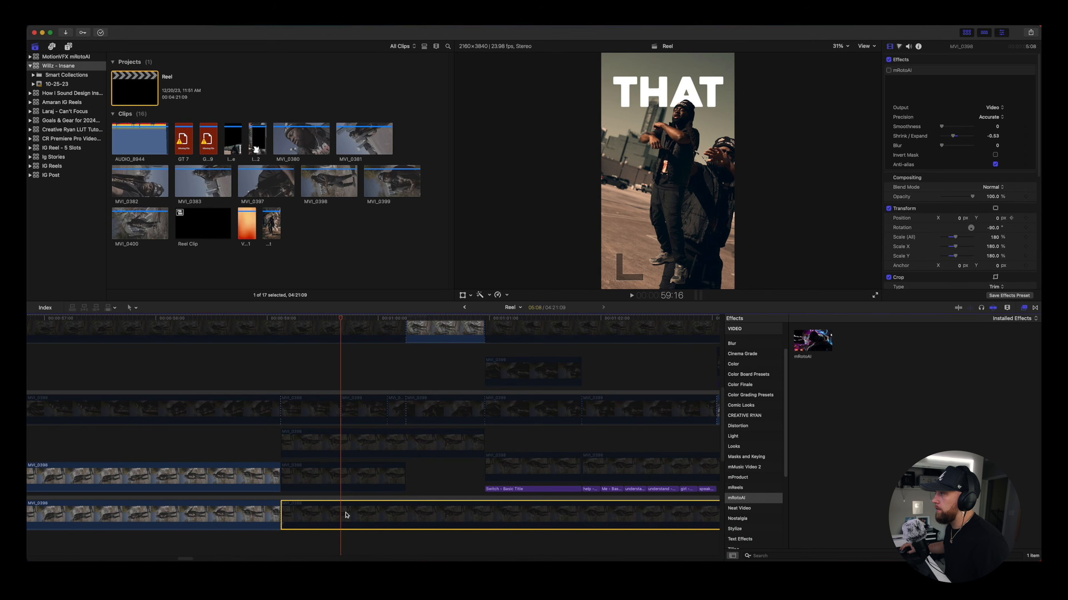
pyautogui.scroll(10, 368, 452)
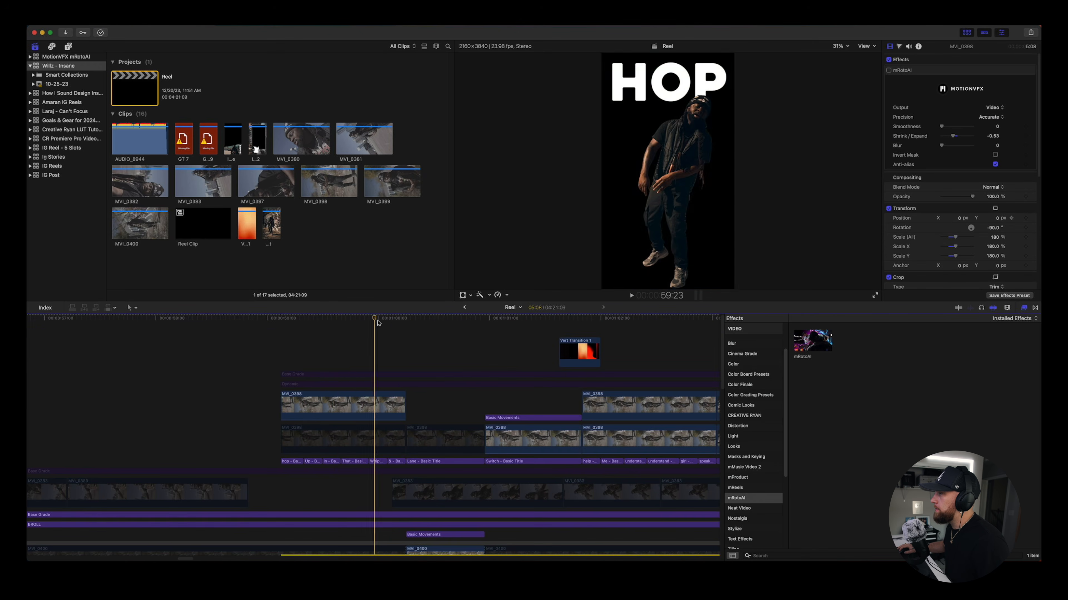
pyautogui.scroll(-5, 332, 526)
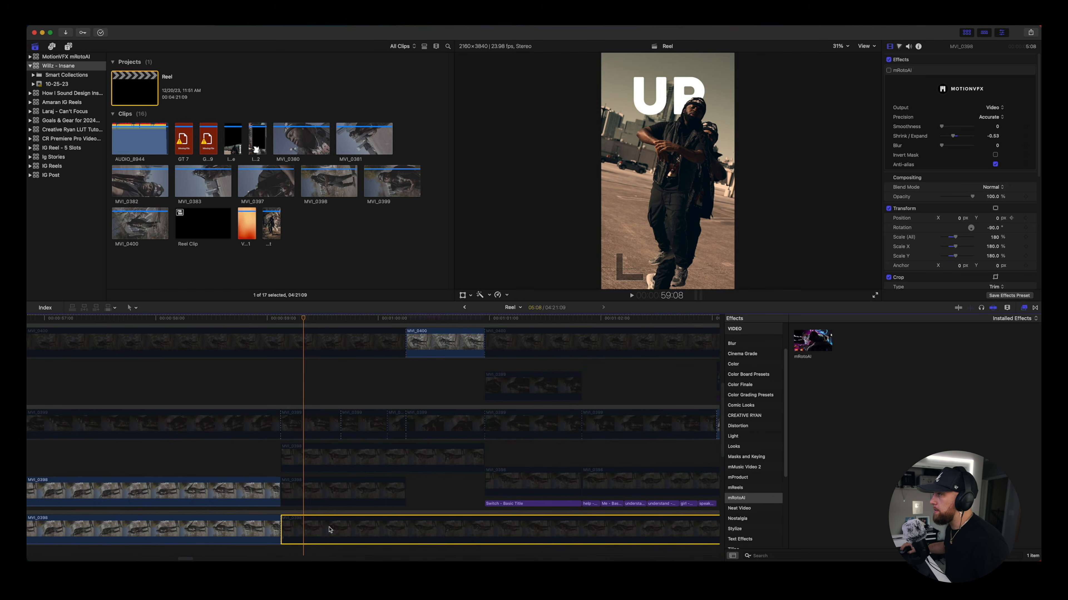
pyautogui.scroll(8, 328, 517)
pyautogui.click(321, 384)
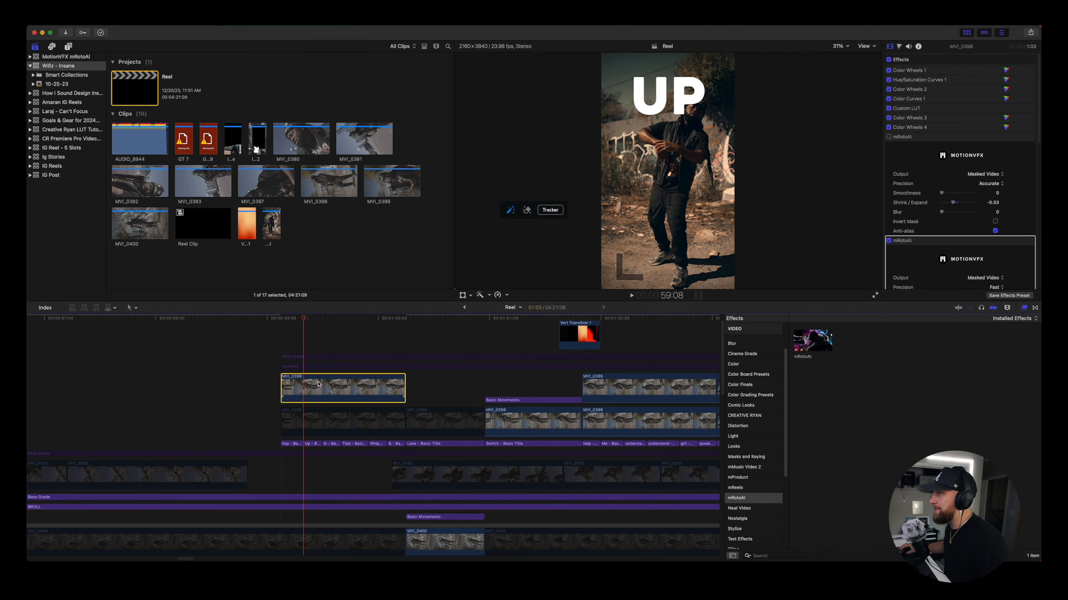
# Inspect the mask edge around the man's head on the THAT title at 100% and set the new mRotoAI effect's Smoothness to 0.75.
pyautogui.moveTo(304, 319); pyautogui.dragTo(349, 325)
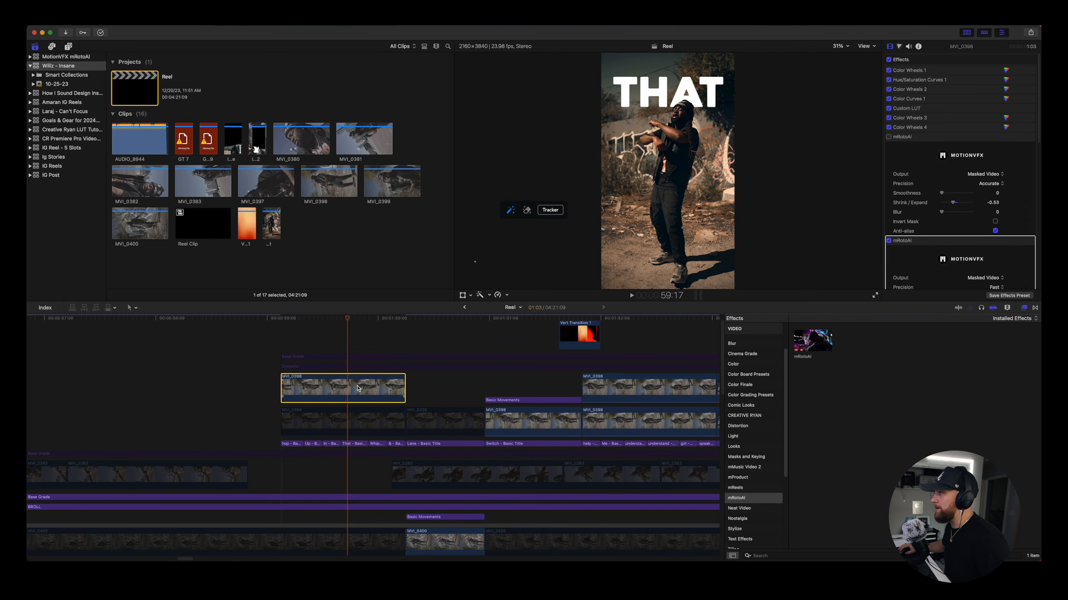
pyautogui.press('Right')
pyautogui.press('Right')
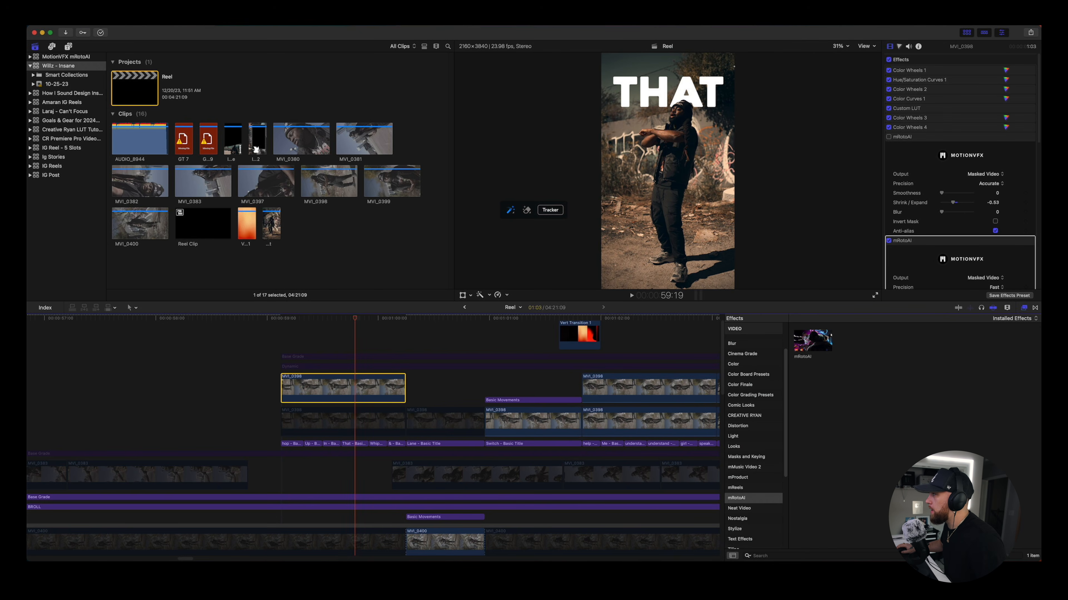
pyautogui.click(840, 46)
pyautogui.click(846, 97)
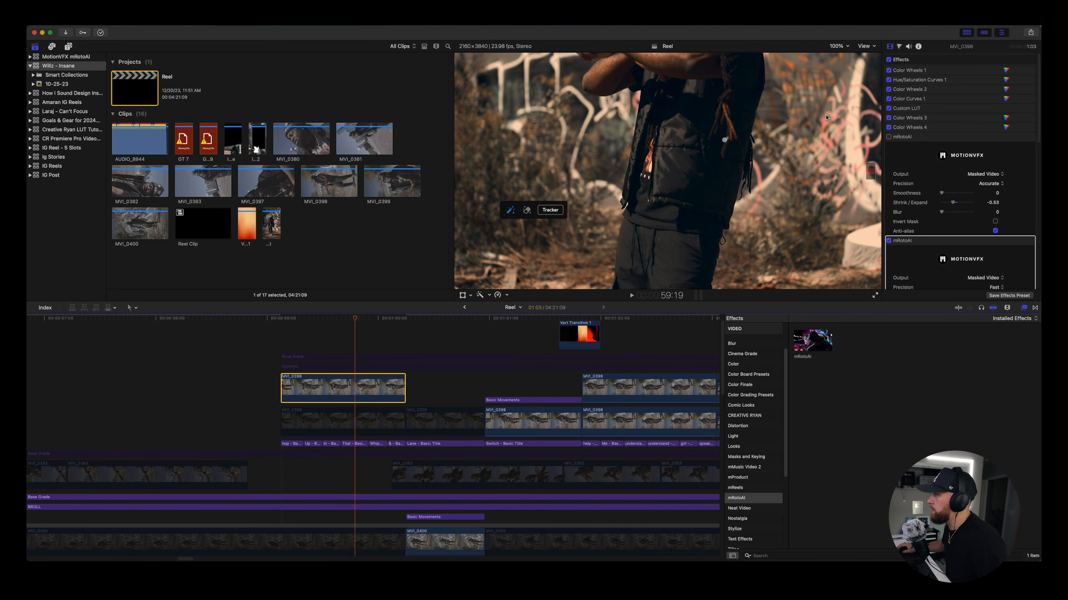
pyautogui.moveTo(869, 169); pyautogui.dragTo(870, 166)
pyautogui.click(351, 388)
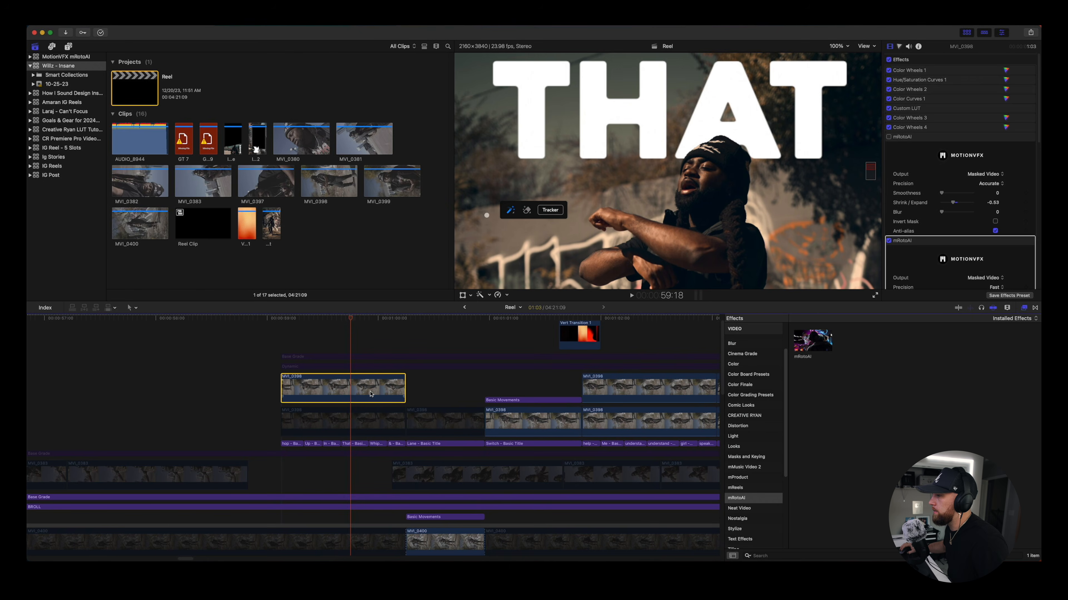
pyautogui.scroll(-5, 948, 194)
pyautogui.moveTo(943, 191); pyautogui.dragTo(963, 197)
pyautogui.click(992, 189)
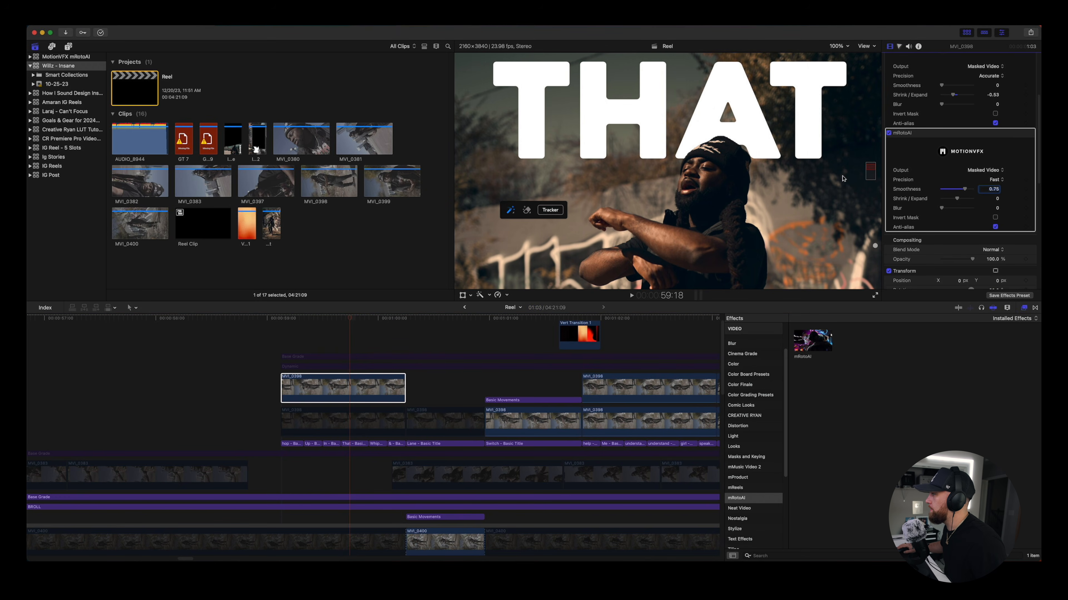
# Set the new mRotoAI effect's Shrink/Expand to -0.05 and adjust its Blur to soften the mask edge.
pyautogui.moveTo(958, 200)
pyautogui.mouseDown()
pyautogui.moveTo(987, 201)
pyautogui.moveTo(958, 202)
pyautogui.mouseUp()
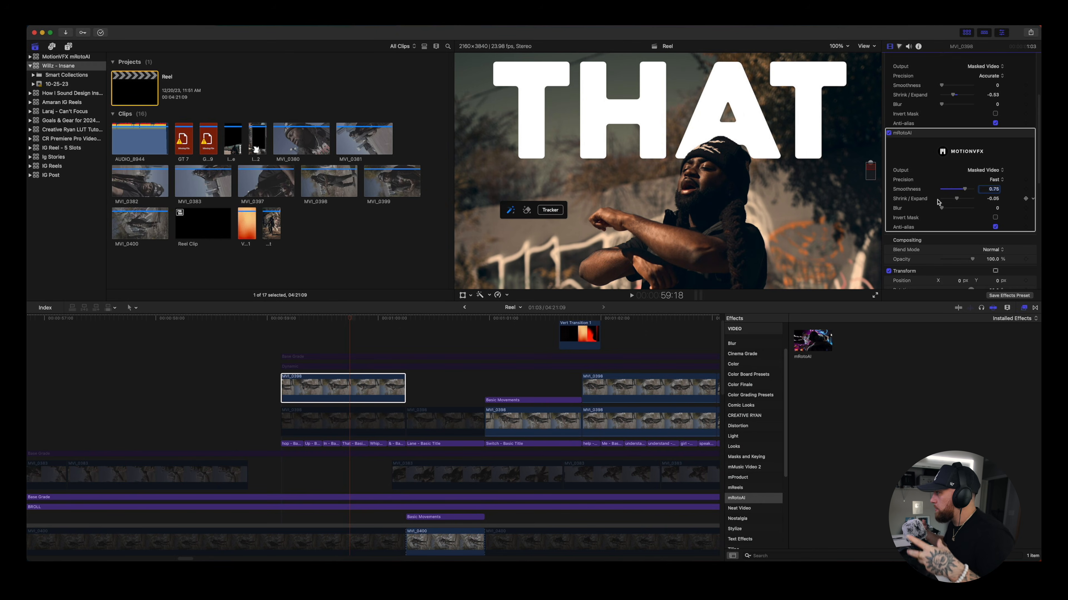
pyautogui.hotkey('shift', 'Left')
pyautogui.moveTo(941, 208)
pyautogui.mouseDown()
pyautogui.moveTo(959, 212)
pyautogui.moveTo(941, 212)
pyautogui.mouseUp()
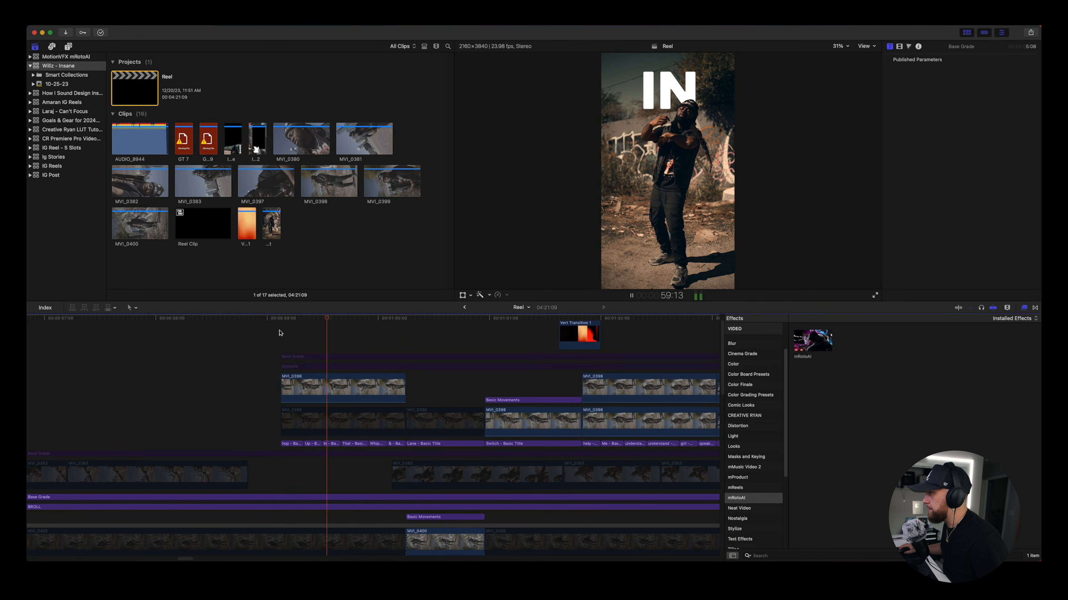
# Disable the IN title and the upper masked MVI_0398 clip, and toggle the bottom clip to inspect the background layer alone.
pyautogui.click(335, 345)
pyautogui.click(332, 443)
pyautogui.moveTo(681, 115)
pyautogui.mouseDown()
pyautogui.moveTo(654, 136)
pyautogui.moveTo(652, 225)
pyautogui.moveTo(716, 220)
pyautogui.moveTo(647, 223)
pyautogui.moveTo(714, 174)
pyautogui.moveTo(731, 206)
pyautogui.moveTo(689, 88)
pyautogui.moveTo(691, 101)
pyautogui.mouseUp()
pyautogui.click(345, 390)
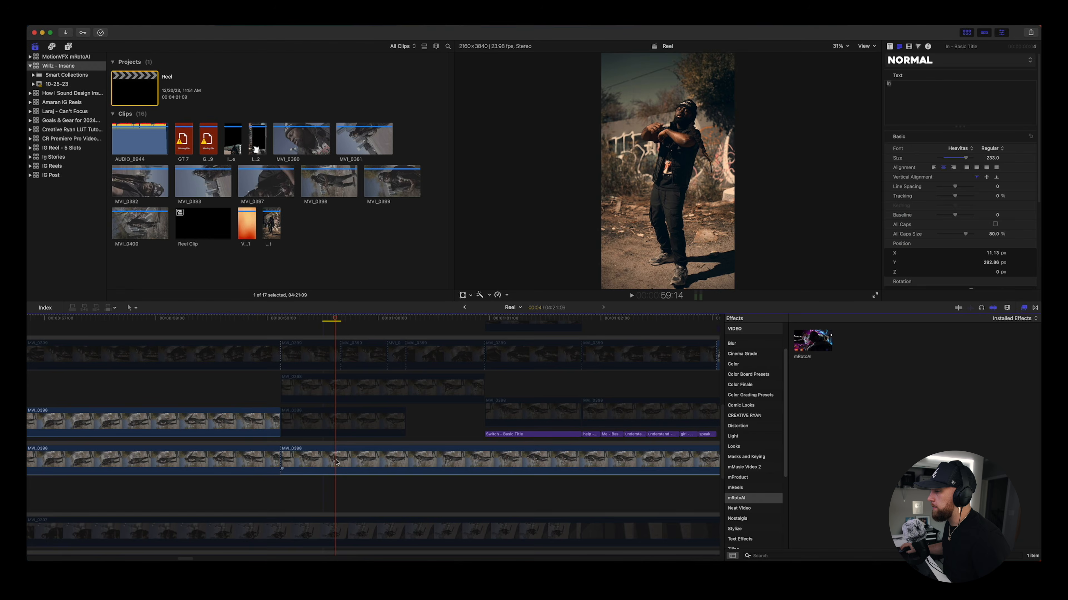
pyautogui.click(337, 459)
pyautogui.press('v')
pyautogui.press('v')
pyautogui.scroll(5, 336, 420)
pyautogui.scroll(2, 336, 414)
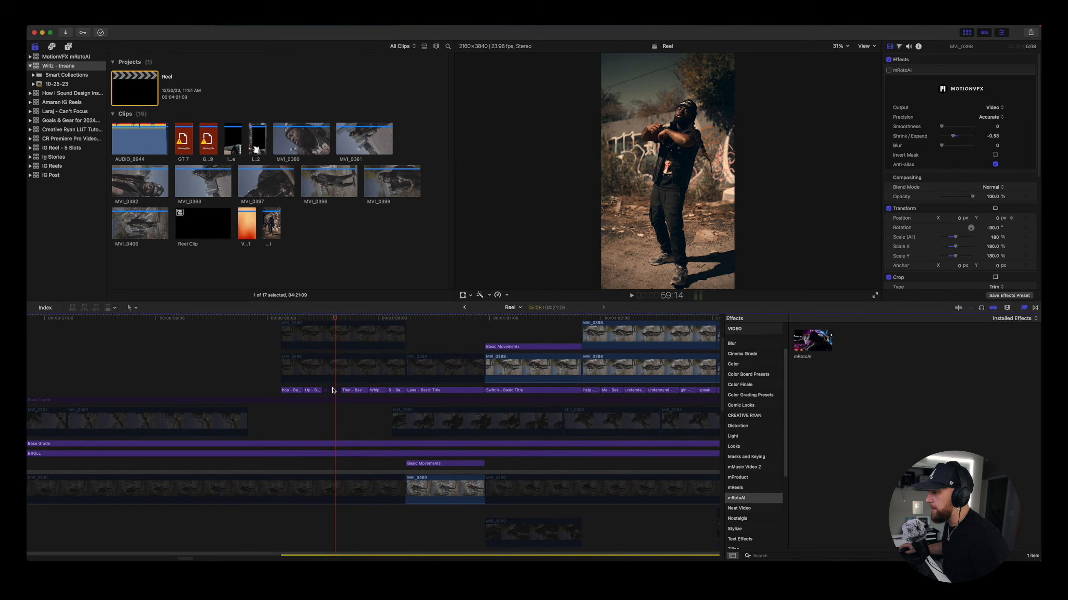
# Re-enable the IN title over the background clip to view it without the masked layer.
pyautogui.click(331, 390)
pyautogui.press('v')
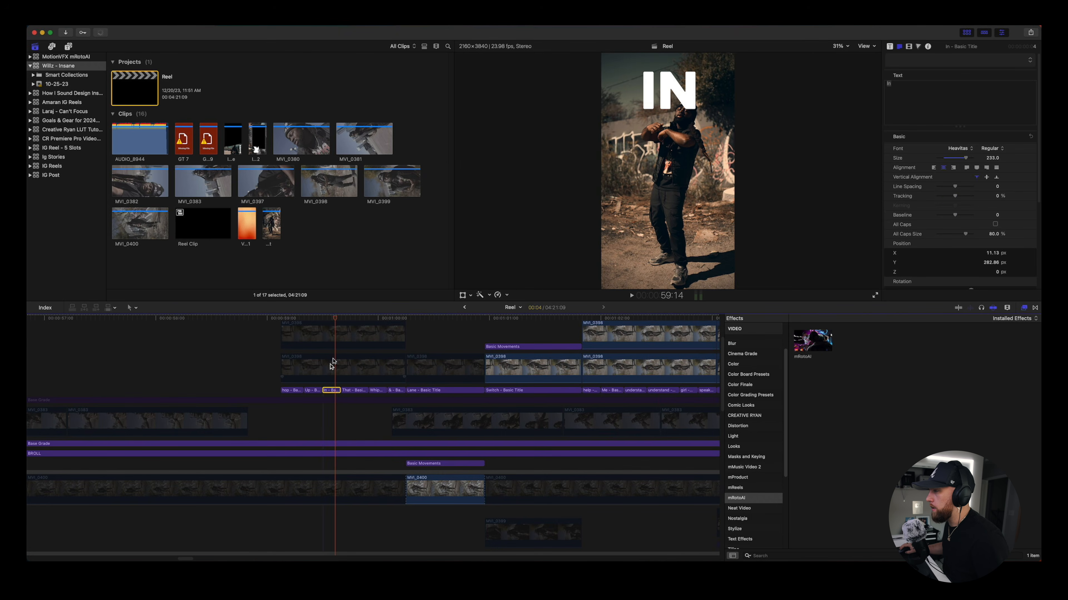
pyautogui.scroll(3, 332, 364)
pyautogui.click(332, 364)
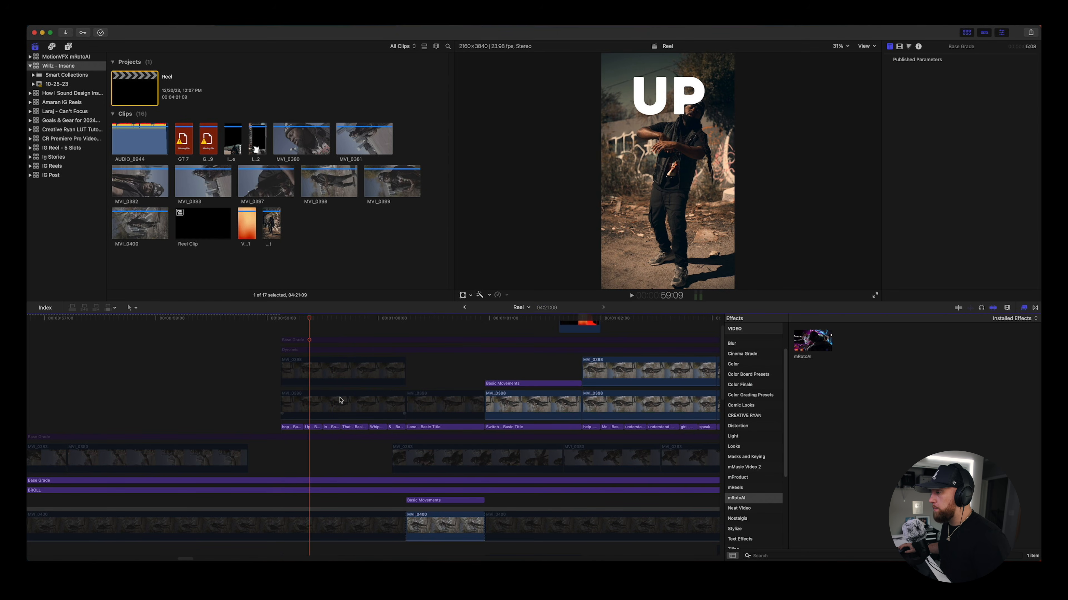
# Enable the second masked MVI_0398 clip directly above the titles and select the top masked clip.
pyautogui.click(340, 402)
pyautogui.press('v')
pyautogui.click(420, 403)
pyautogui.click(336, 376)
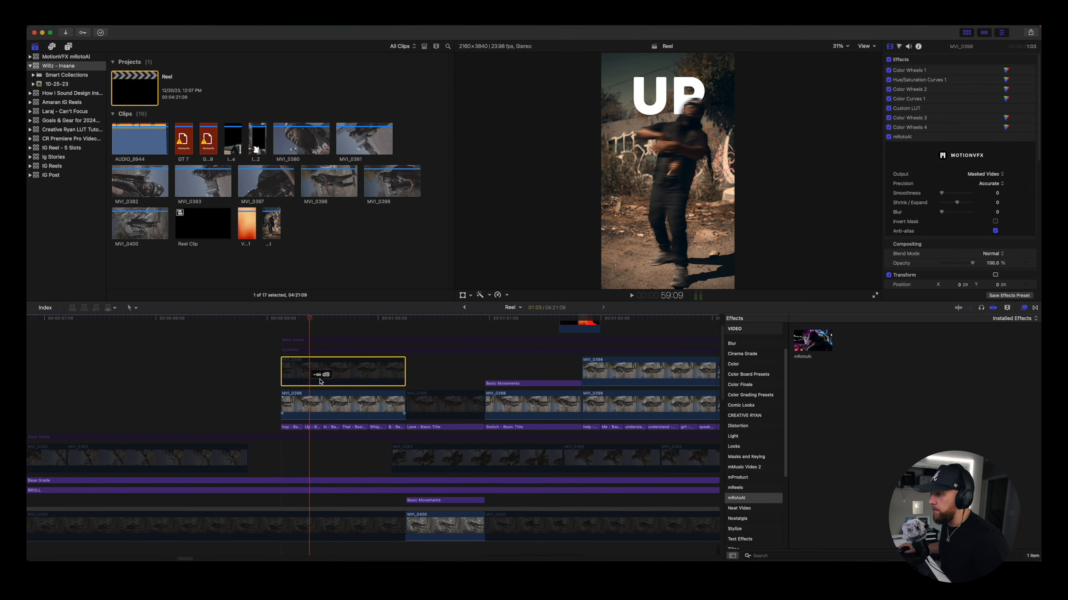
# Toggle the top and second masked MVI_0398 clips on and off to compare their contributions to the composite.
pyautogui.press('v')
pyautogui.press('v')
pyautogui.click(330, 400)
pyautogui.press('v')
pyautogui.press('v')
pyautogui.click(328, 378)
pyautogui.press('v')
pyautogui.click(335, 398)
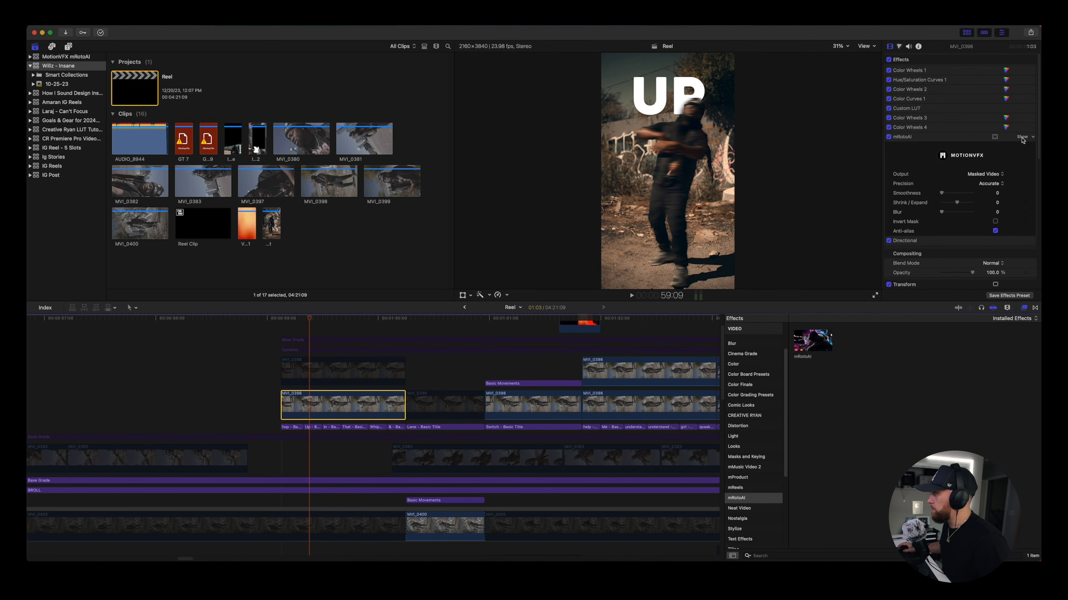
# Collapse the second clip's mRotoAI settings, toggle its Directional blur for comparison, and expose the blur's parameters.
pyautogui.click(1022, 137)
pyautogui.click(889, 147)
pyautogui.click(888, 147)
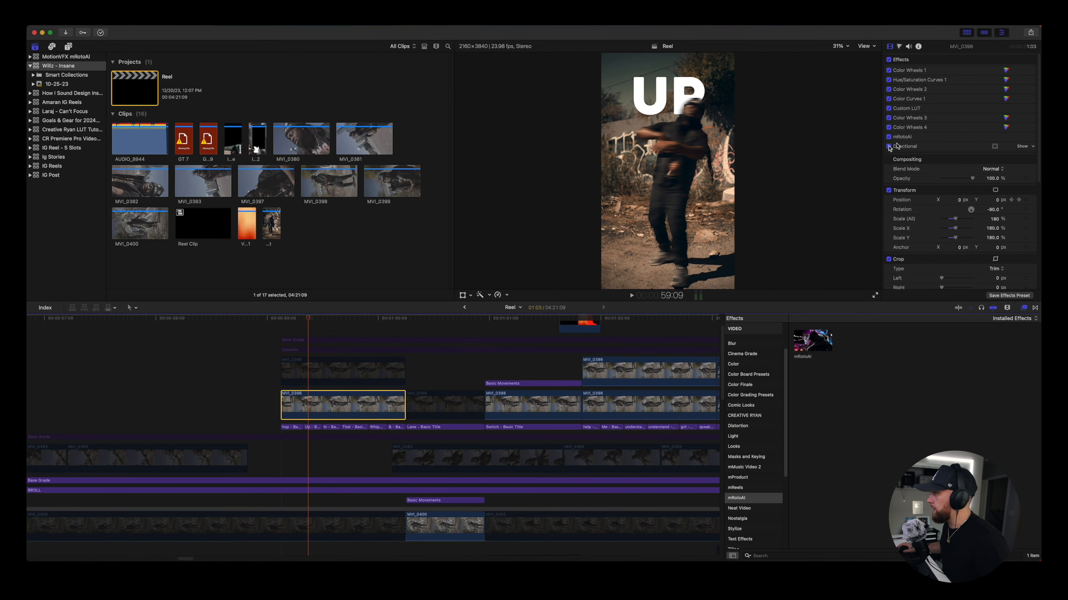
pyautogui.click(1022, 146)
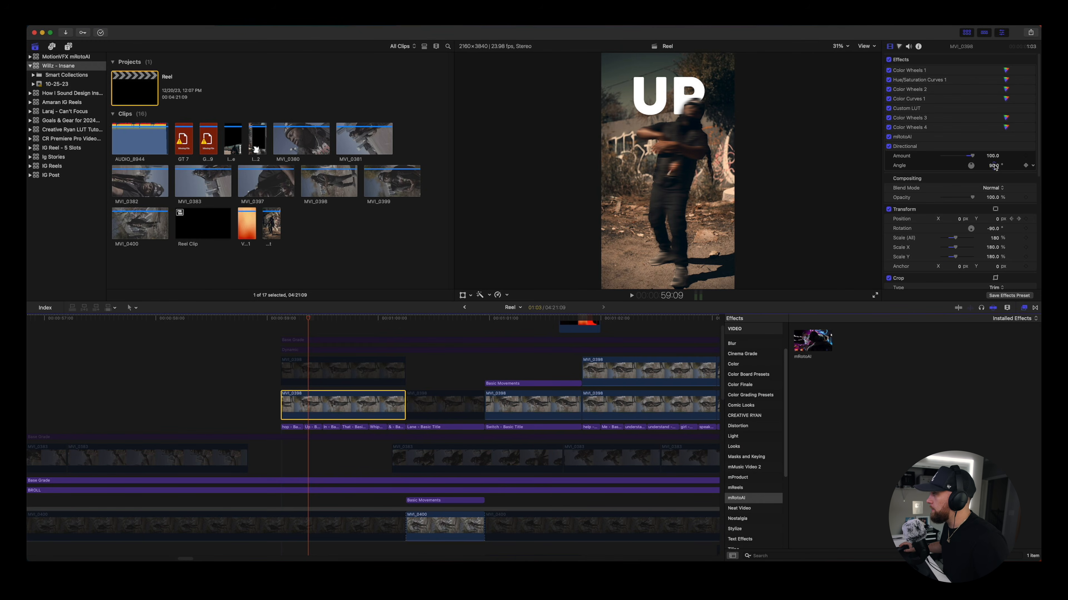
pyautogui.scroll(-1, 994, 167)
# Try offsetting the blurred second MVI_0398 clip horizontally at its start, and undo the position change.
pyautogui.click(281, 321)
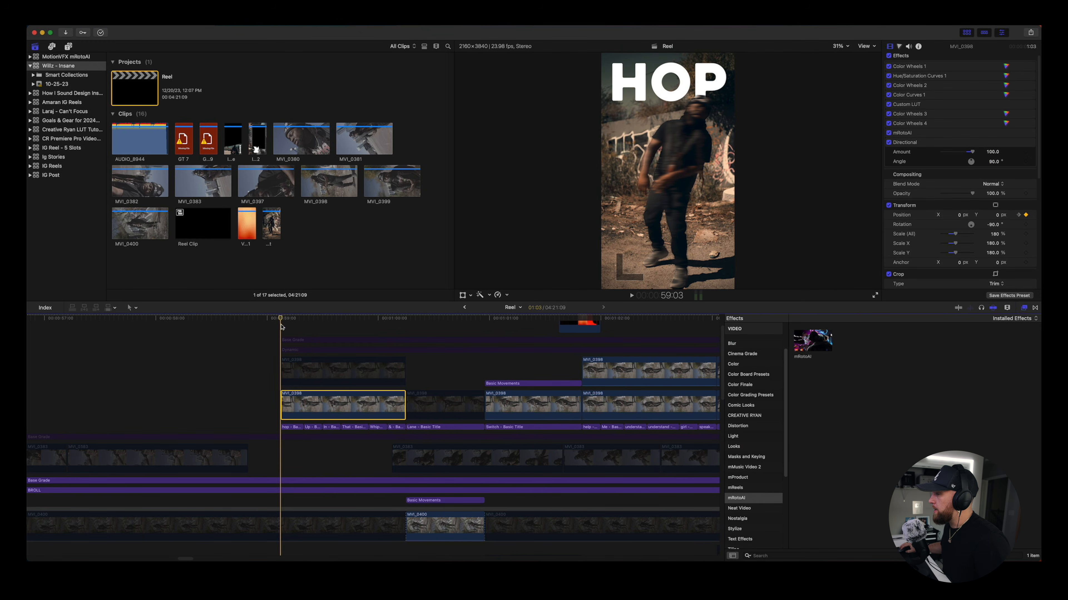
pyautogui.moveTo(960, 216)
pyautogui.mouseDown()
pyautogui.moveTo(893, 216)
pyautogui.moveTo(959, 189)
pyautogui.moveTo(959, 164)
pyautogui.moveTo(946, 215)
pyautogui.moveTo(931, 215)
pyautogui.moveTo(960, 216)
pyautogui.mouseUp()
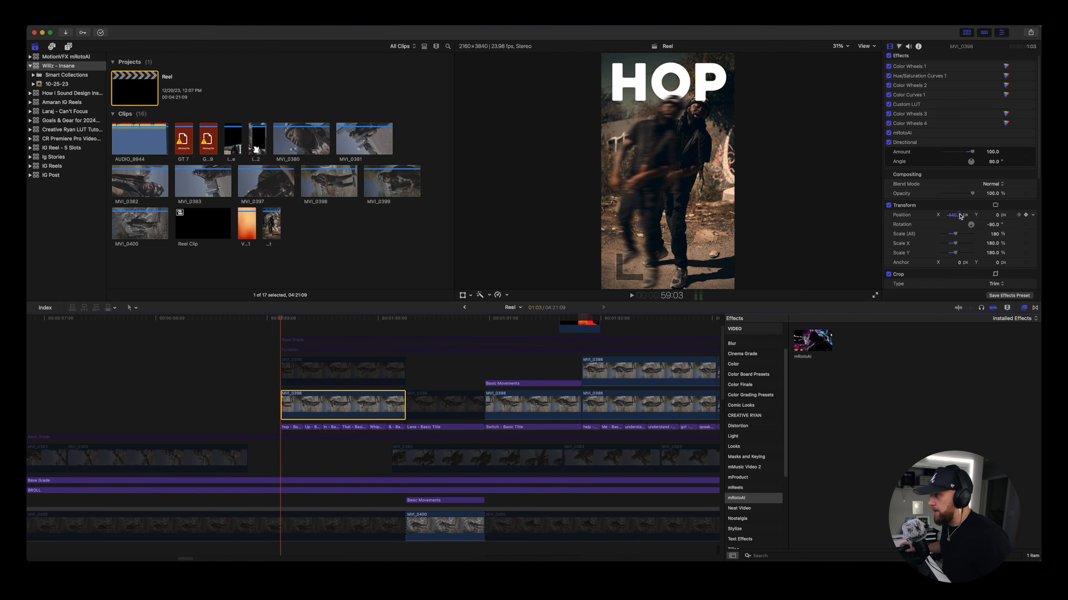
pyautogui.press('super+z')
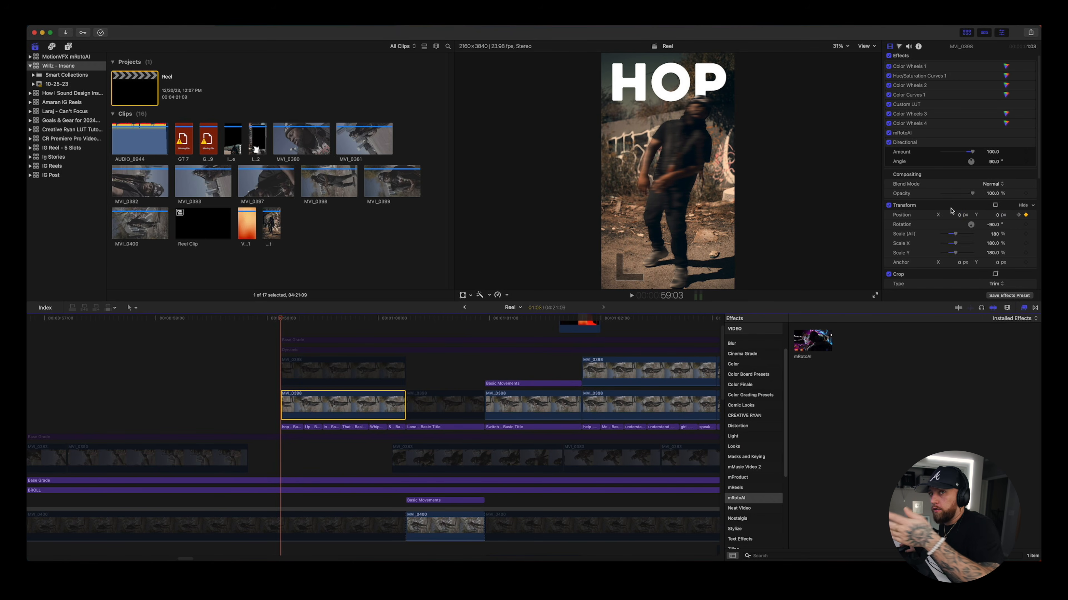
# Toggle the top masked MVI_0398 clip over the blurred copy at different frames and preview the blurred layer.
pyautogui.click(312, 368)
pyautogui.press('v')
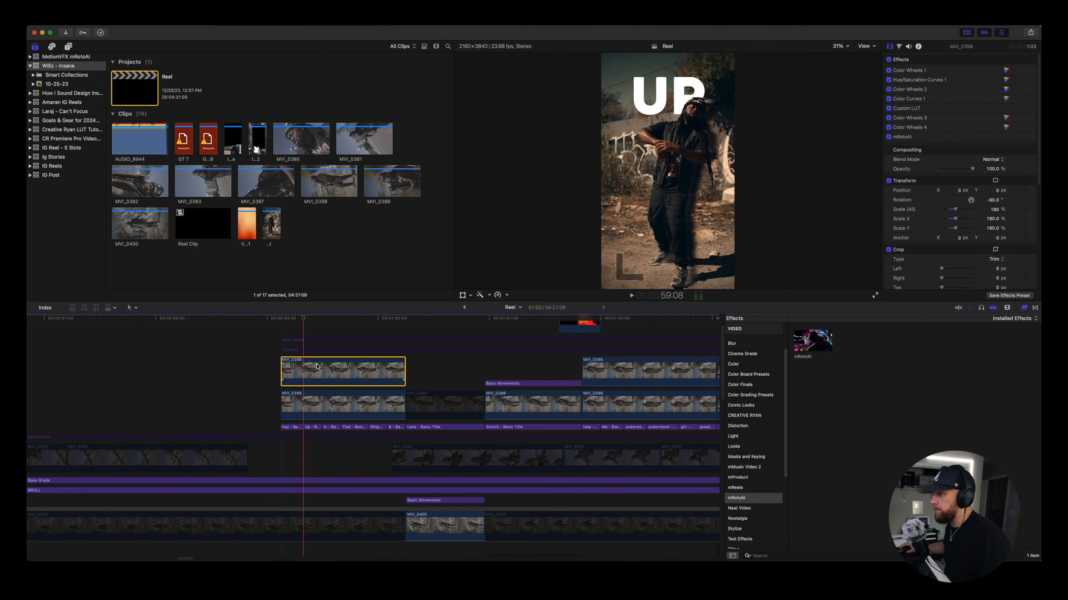
pyautogui.click(265, 336)
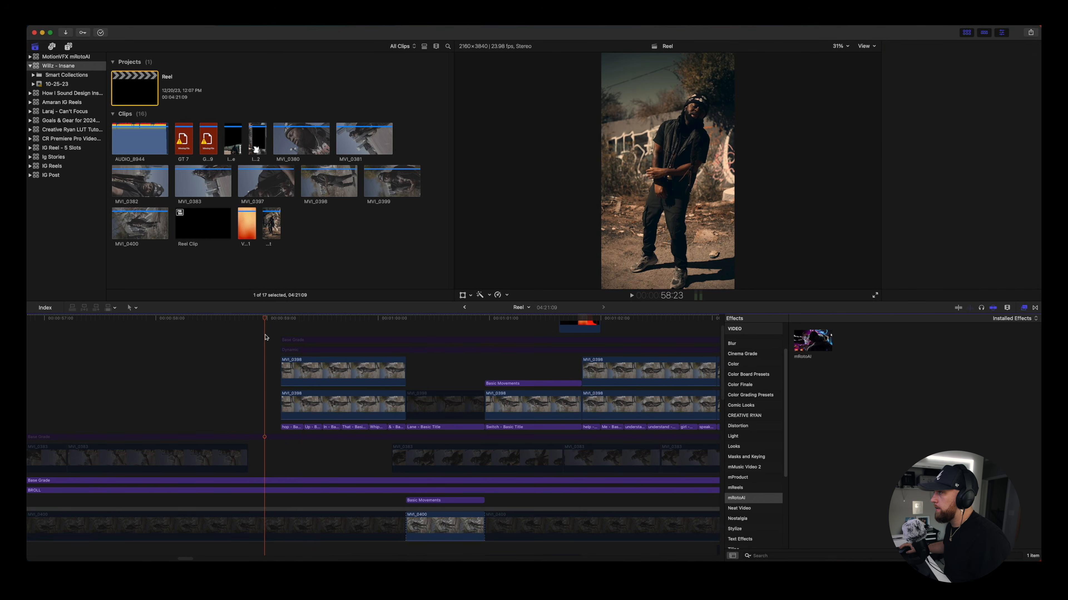
pyautogui.click(304, 378)
pyautogui.press('v')
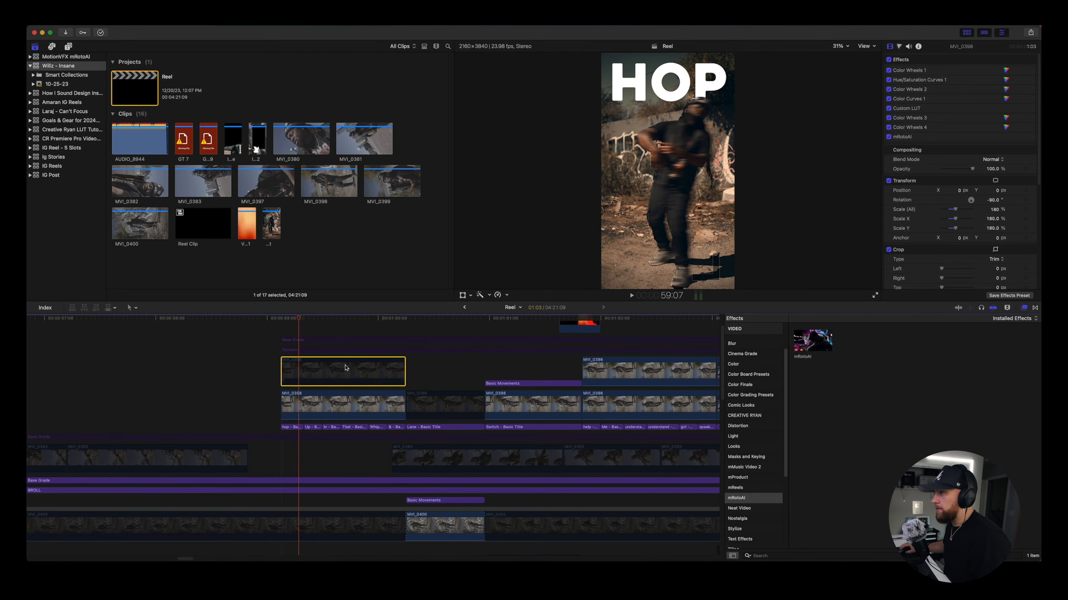
pyautogui.press('v')
pyautogui.press('v')
pyautogui.click(339, 406)
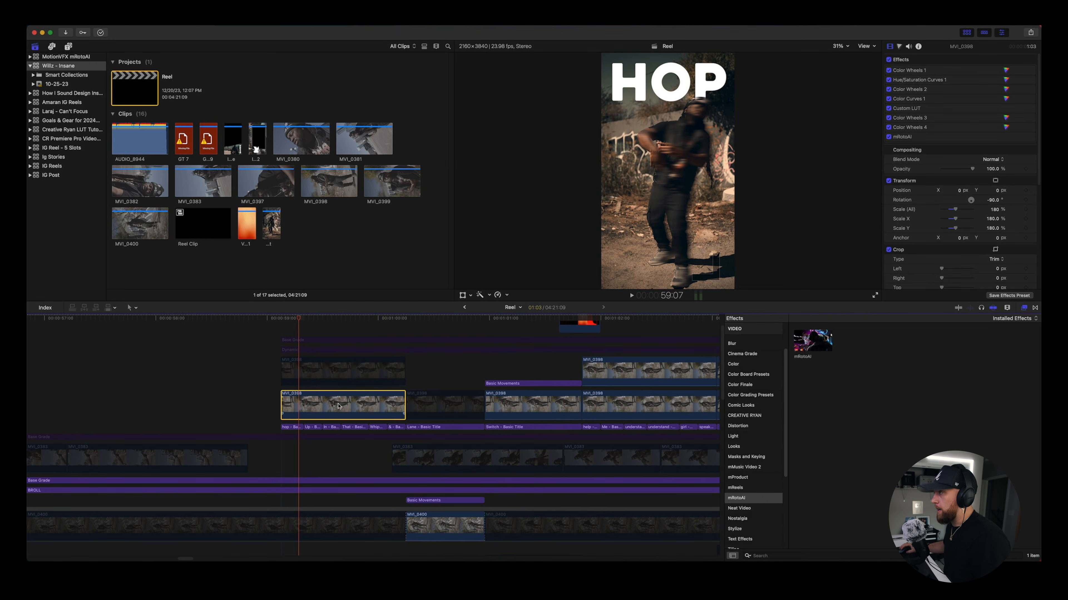
pyautogui.press('space')
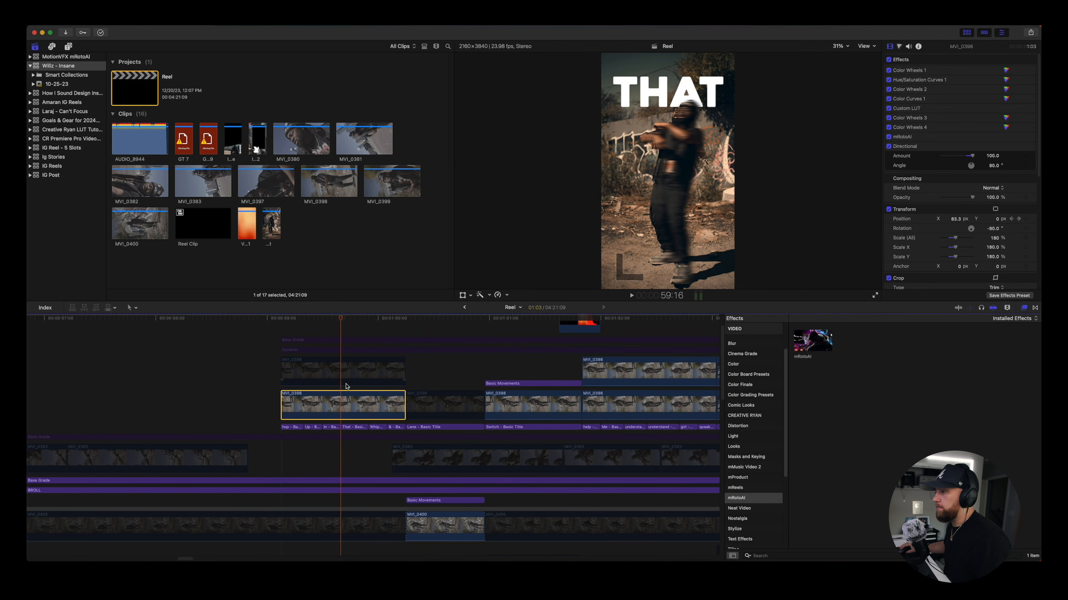
# Enable the top masked MVI_0398 clip over the blurred copy and check the bottom background clip by toggling it.
pyautogui.click(338, 372)
pyautogui.press('v')
pyautogui.scroll(-10, 341, 369)
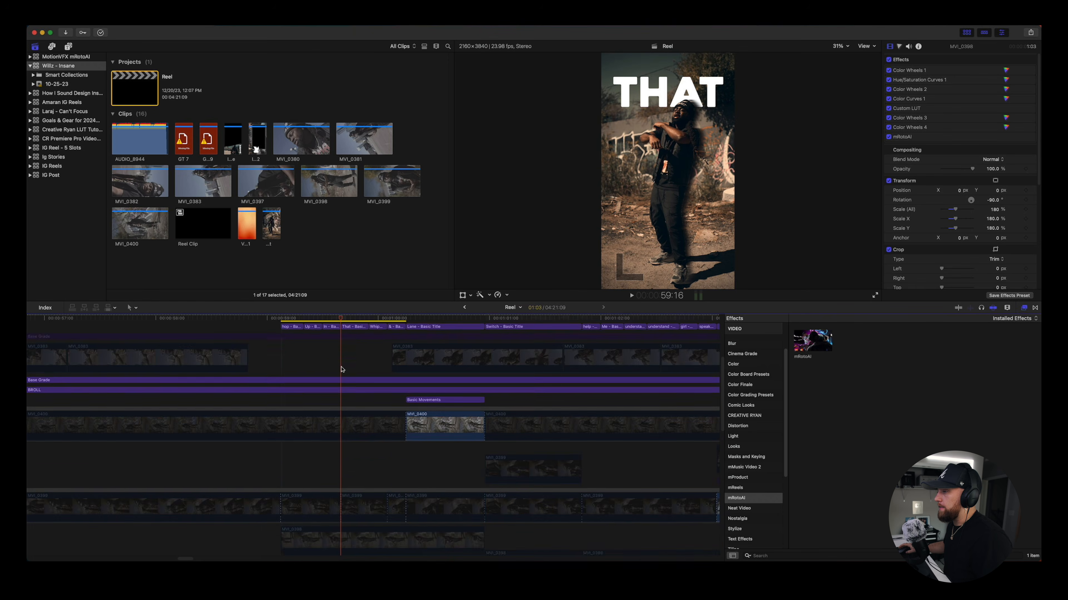
pyautogui.click(342, 469)
pyautogui.press('v')
pyautogui.press('v')
pyautogui.scroll(10, 341, 449)
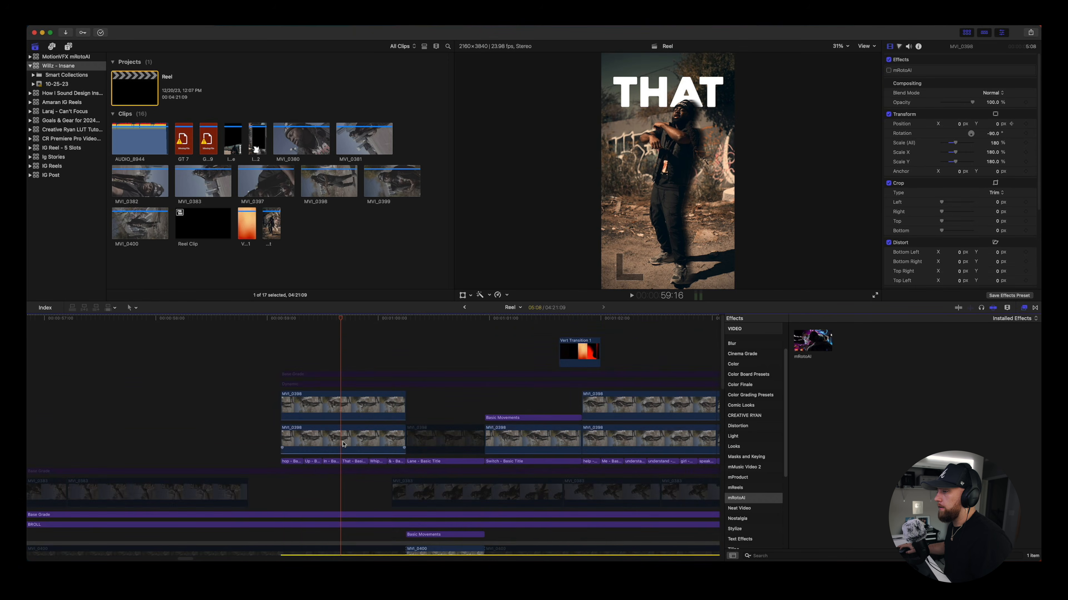
# Play back the lyric title section from the start of the masked MVI_0398 clips.
pyautogui.click(280, 357)
pyautogui.press('space')
pyautogui.click(281, 358)
pyautogui.press('space')
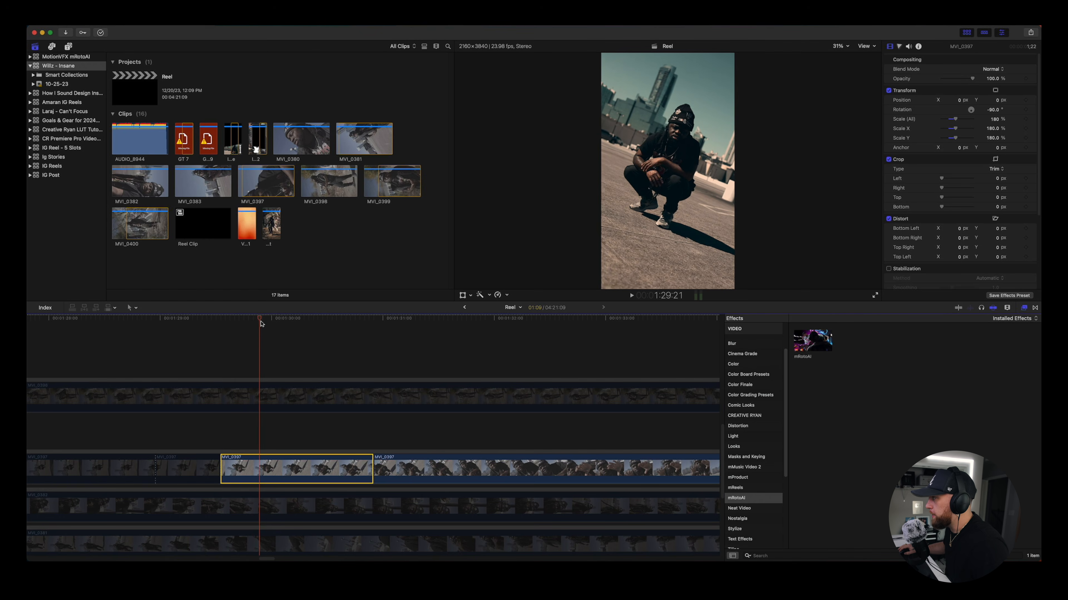
# Apply mRotoAI to the selected MVI_0397 clip at 1:30:00 and paint a mask over the crouching man's head and upper body.
pyautogui.click(272, 330)
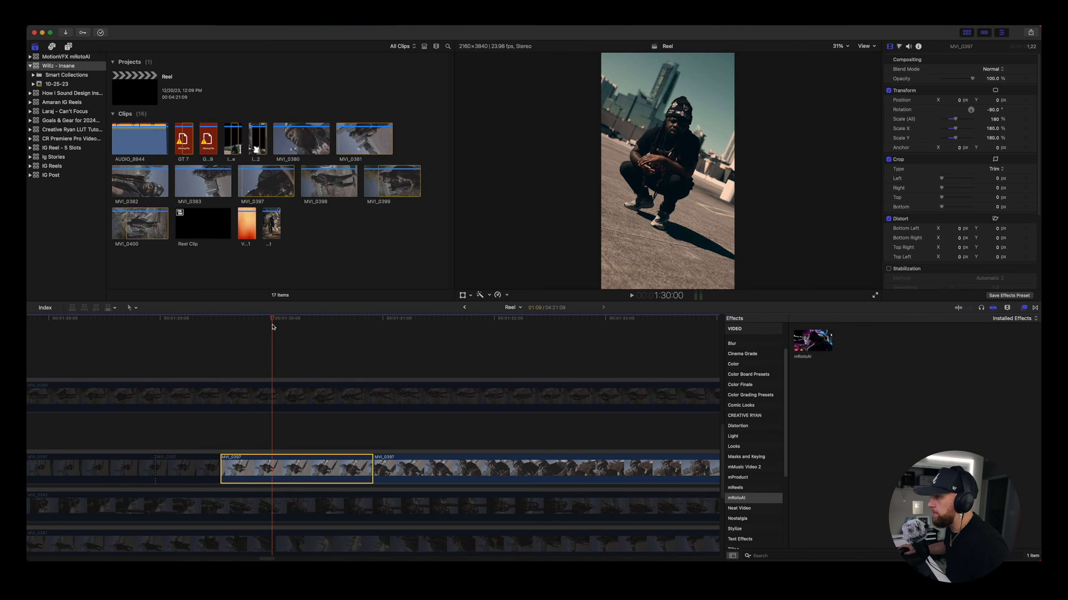
pyautogui.moveTo(809, 343); pyautogui.dragTo(284, 467)
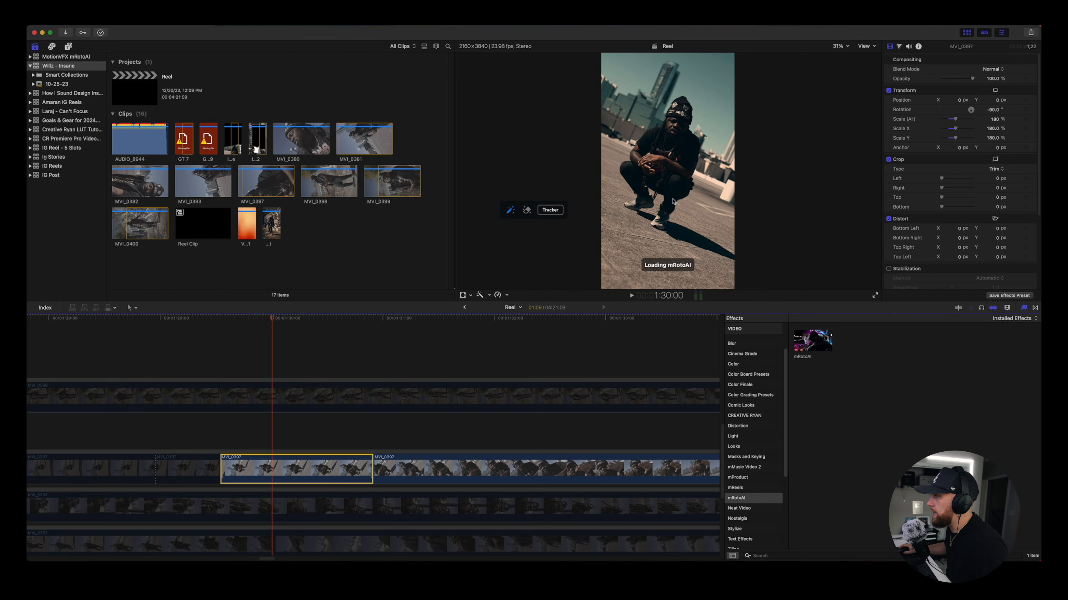
pyautogui.moveTo(660, 120)
pyautogui.mouseDown()
pyautogui.moveTo(622, 158)
pyautogui.moveTo(627, 142)
pyautogui.moveTo(614, 135)
pyautogui.moveTo(604, 159)
pyautogui.moveTo(629, 229)
pyautogui.moveTo(648, 201)
pyautogui.moveTo(661, 253)
pyautogui.moveTo(697, 202)
pyautogui.moveTo(713, 149)
pyautogui.moveTo(705, 73)
pyautogui.moveTo(644, 115)
pyautogui.moveTo(671, 194)
pyautogui.moveTo(671, 145)
pyautogui.moveTo(704, 146)
pyautogui.mouseUp()
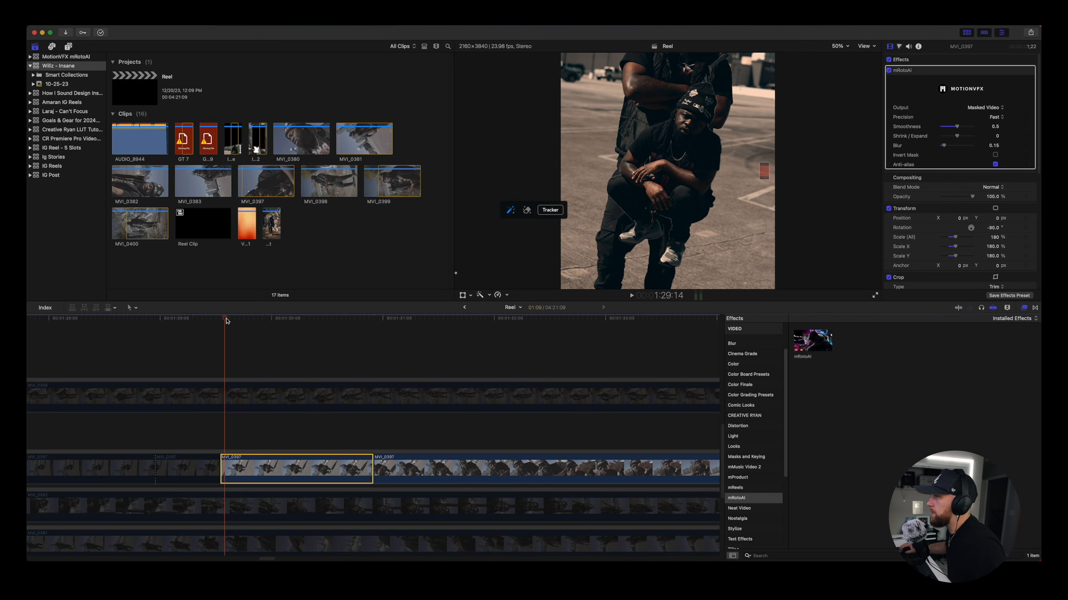
# Refine the mRotoAI mask on the MVI_0397 clip with Shrink / Expand at -0.12 and Blur at 0.01.
pyautogui.moveTo(226, 321); pyautogui.dragTo(249, 322)
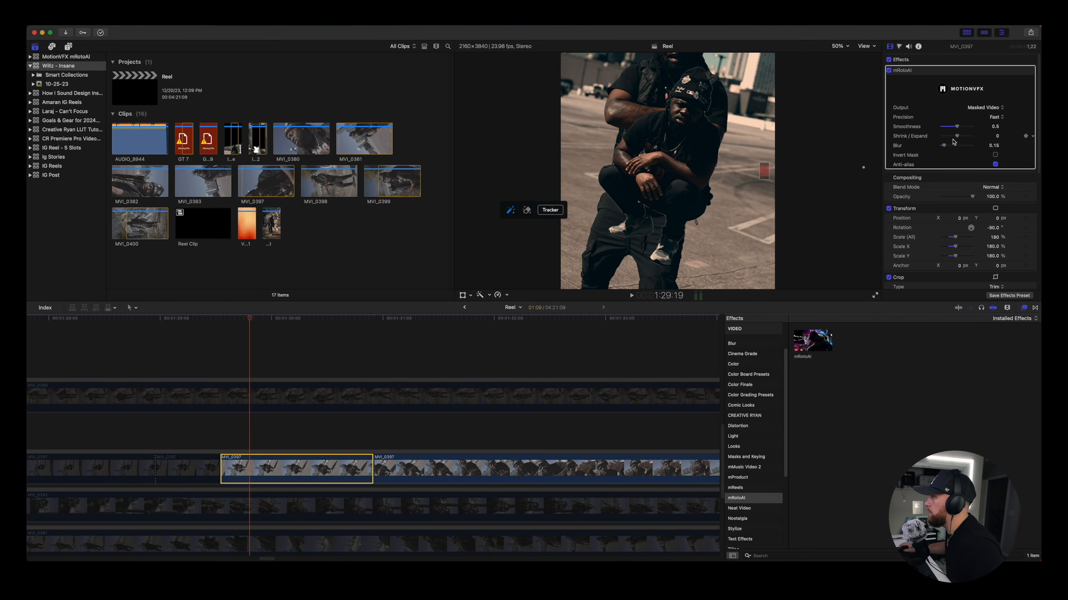
pyautogui.moveTo(957, 138); pyautogui.dragTo(957, 139)
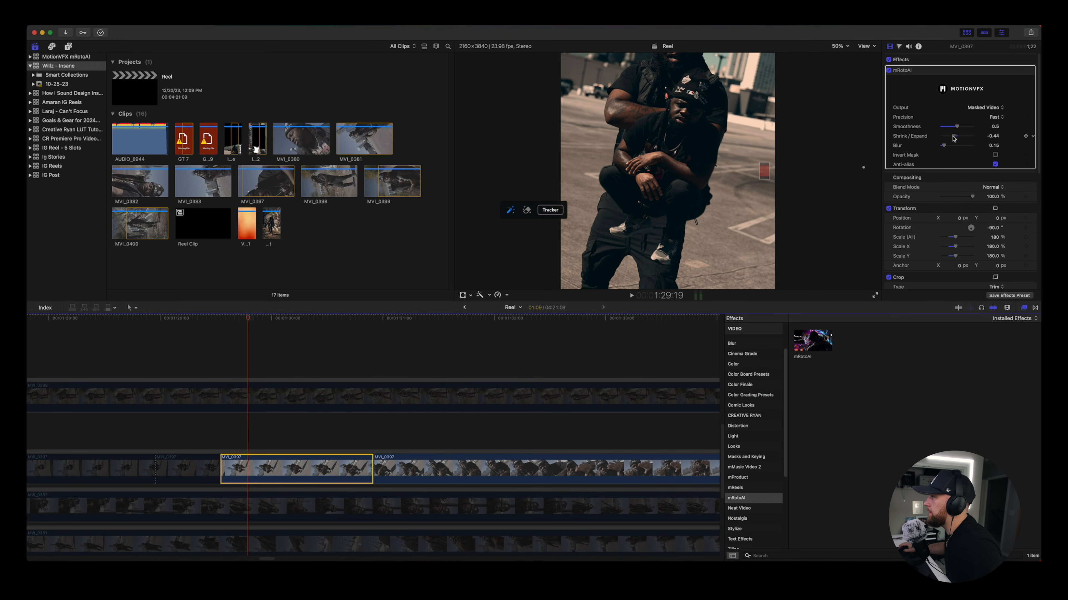
pyautogui.click(994, 146)
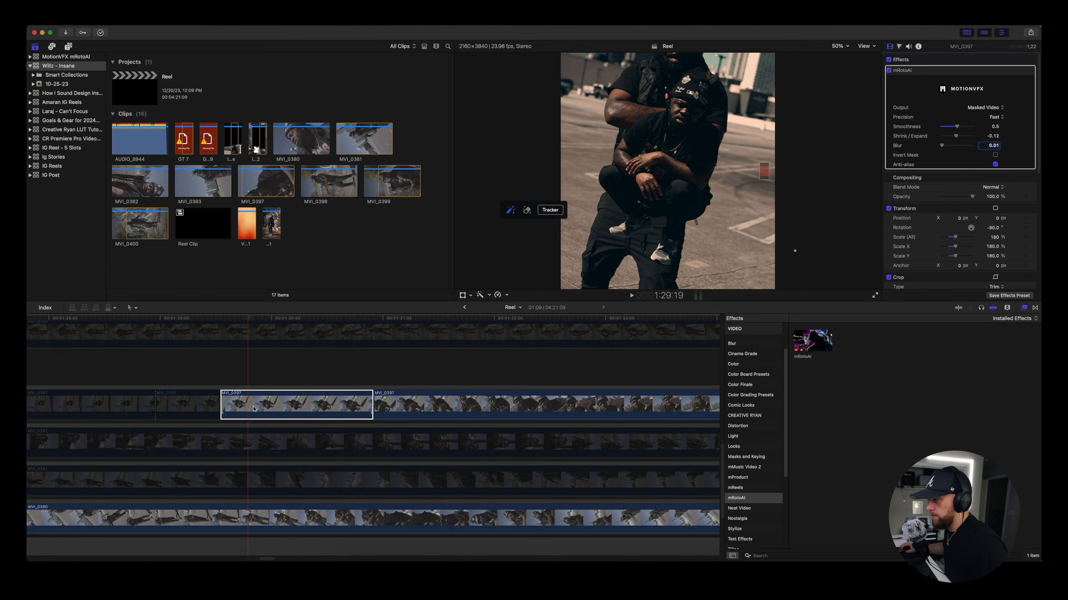
# Duplicate the masked MVI_0397 clip onto the layer above, set the lower copy's mRotoAI output to Video, and toggle the upper copy's visibility.
pyautogui.moveTo(260, 406); pyautogui.dragTo(266, 365)
pyautogui.click(269, 404)
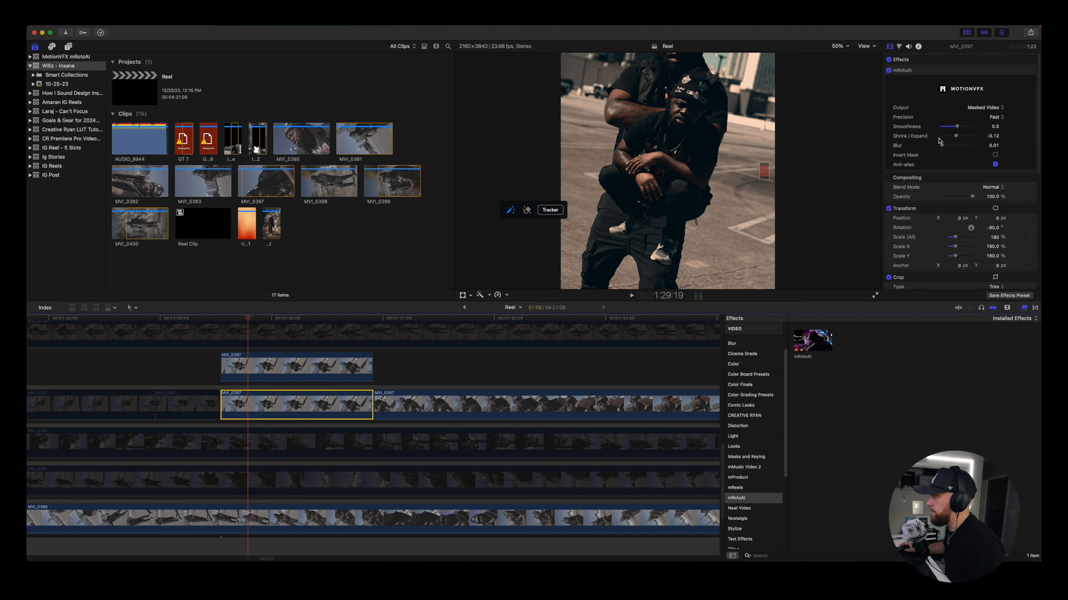
pyautogui.click(988, 109)
pyautogui.click(989, 119)
pyautogui.click(294, 366)
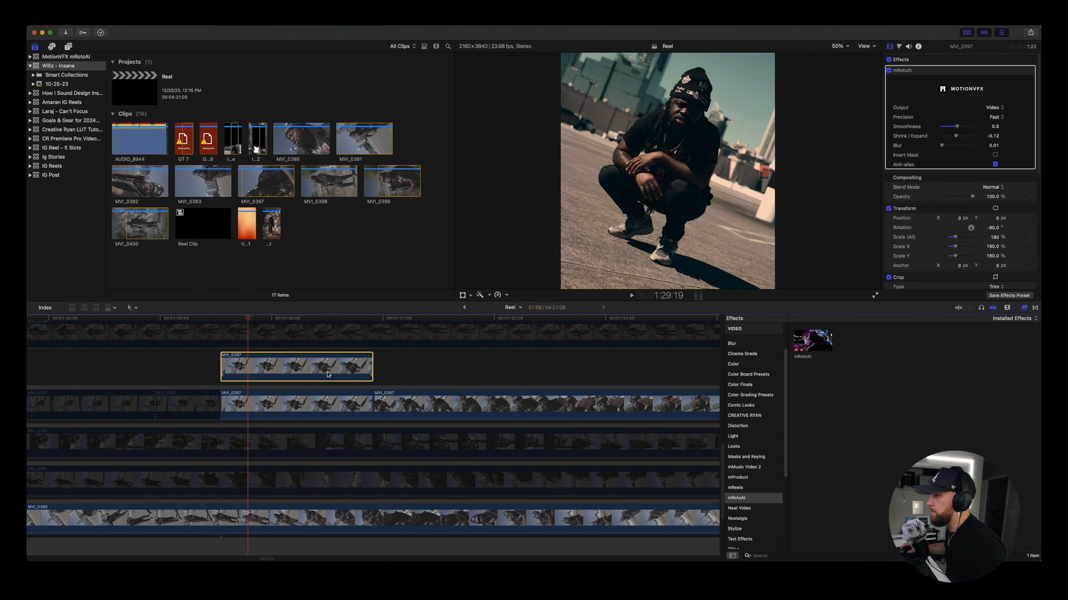
pyautogui.press('v')
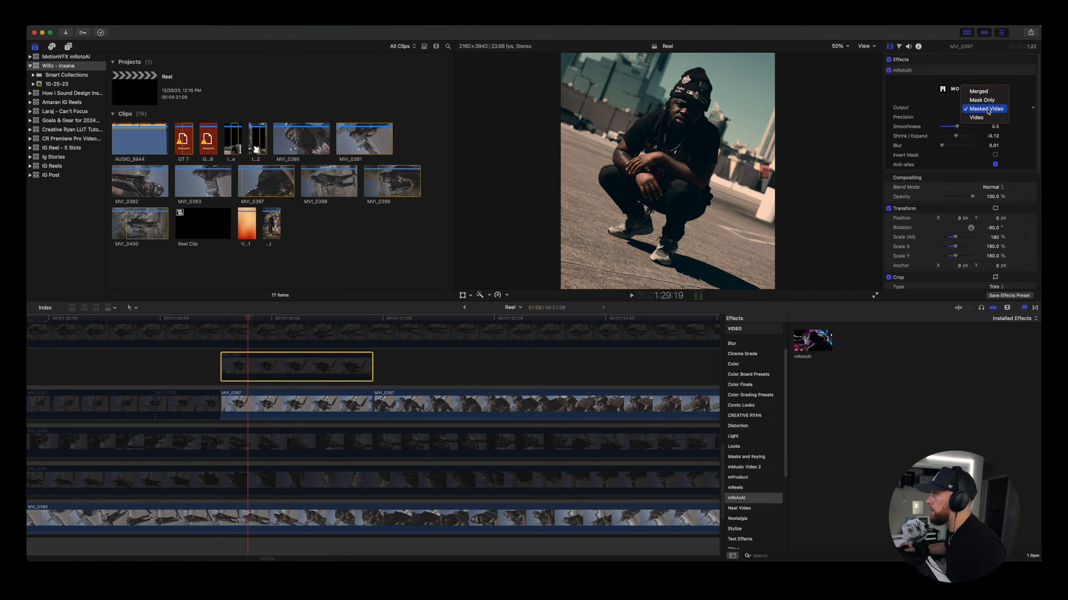
# Apply a Directional blur to the lower MVI_0397 copy and keyframe its Amount at 0 on the clip's first frame.
pyautogui.scroll(3, 312, 393)
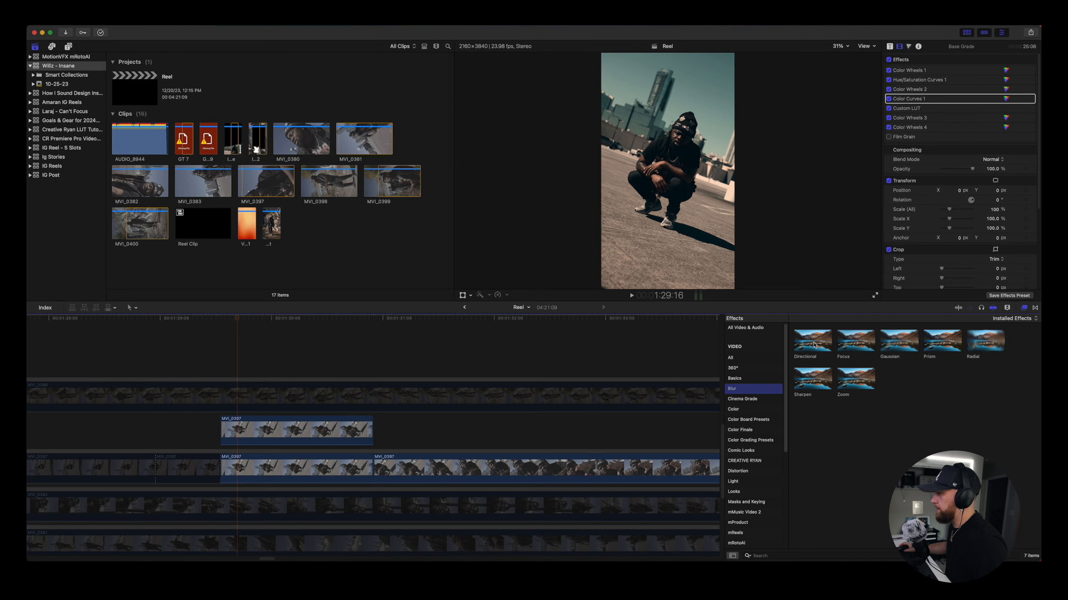
pyautogui.moveTo(814, 345); pyautogui.dragTo(286, 465)
pyautogui.moveTo(689, 170); pyautogui.dragTo(711, 171)
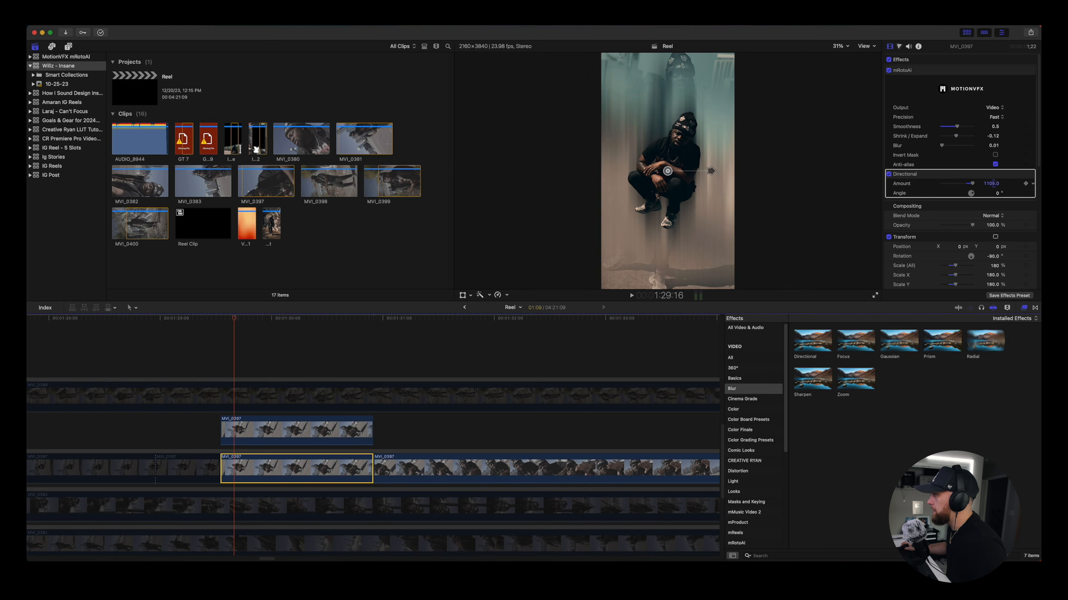
pyautogui.moveTo(992, 183); pyautogui.dragTo(993, 227)
pyautogui.press('Up')
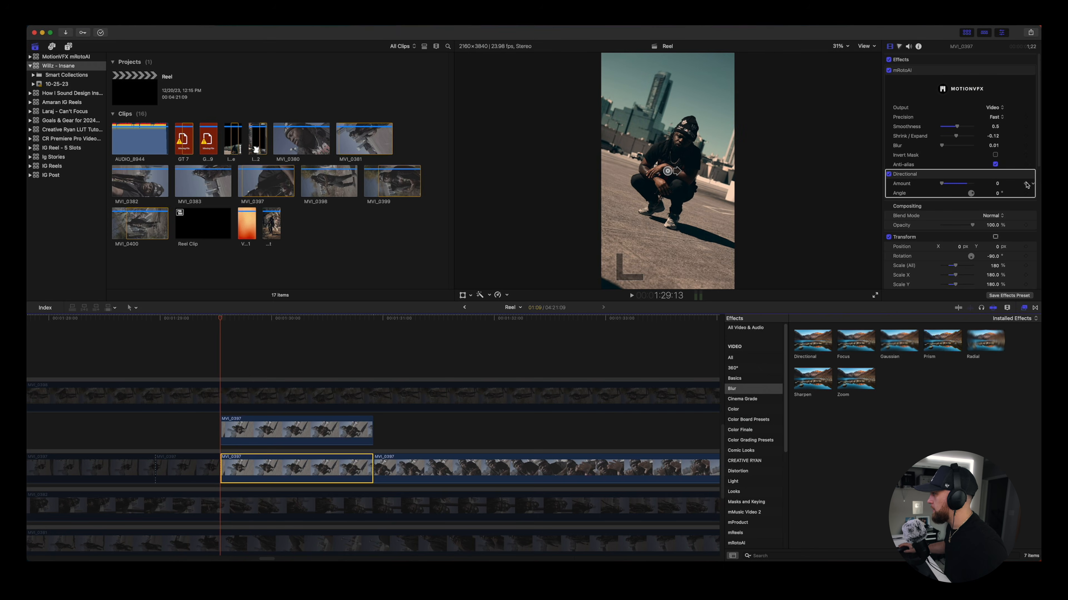
pyautogui.hotkey('shift', 'Right')
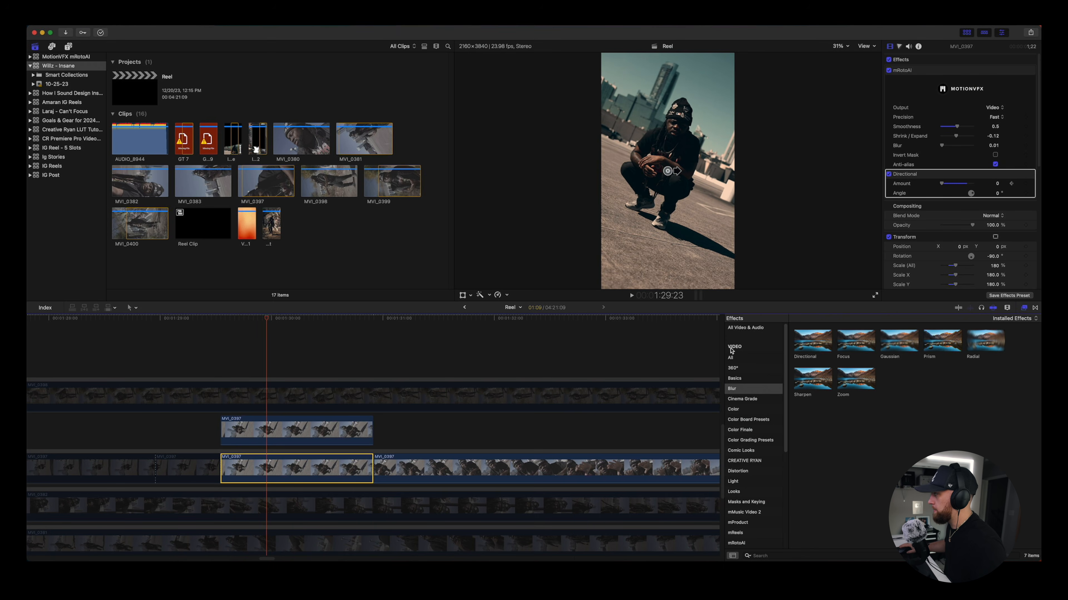
# Set the lower copy's Directional blur Amount to 800 at 1:29:23 and to 100 at 1:30:09.
pyautogui.click(998, 184)
pyautogui.write('8')
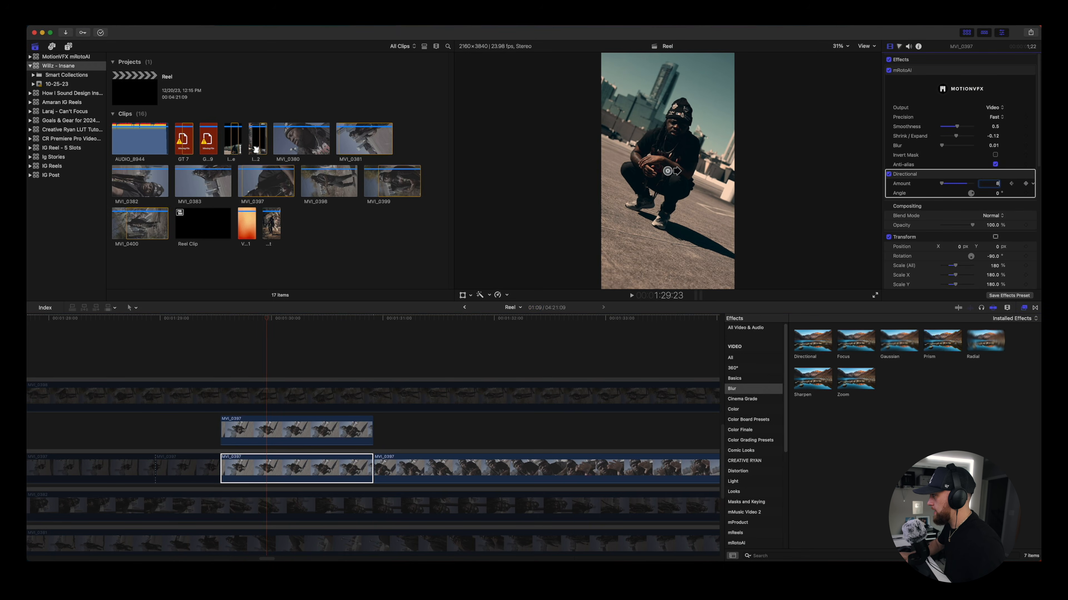
pyautogui.write('00')
pyautogui.press('Return')
pyautogui.hotkey('shift', 'Right')
pyautogui.click(991, 183)
pyautogui.press('Return')
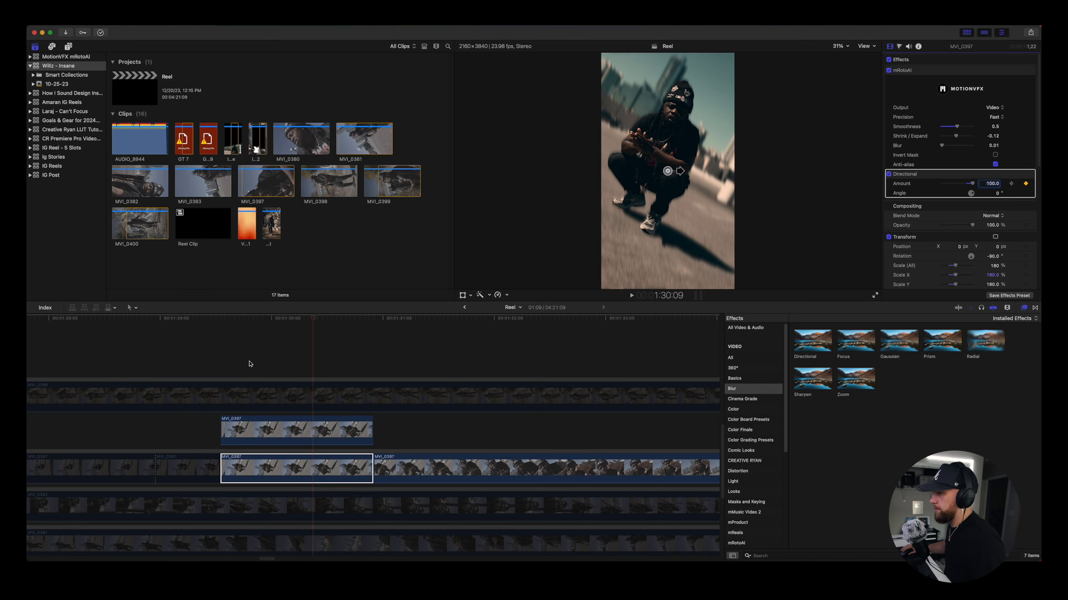
# Play back the animated background blur from the clip's start and delete the Directional effect from the lower MVI_0397 copy.
pyautogui.click(220, 347)
pyautogui.press('space')
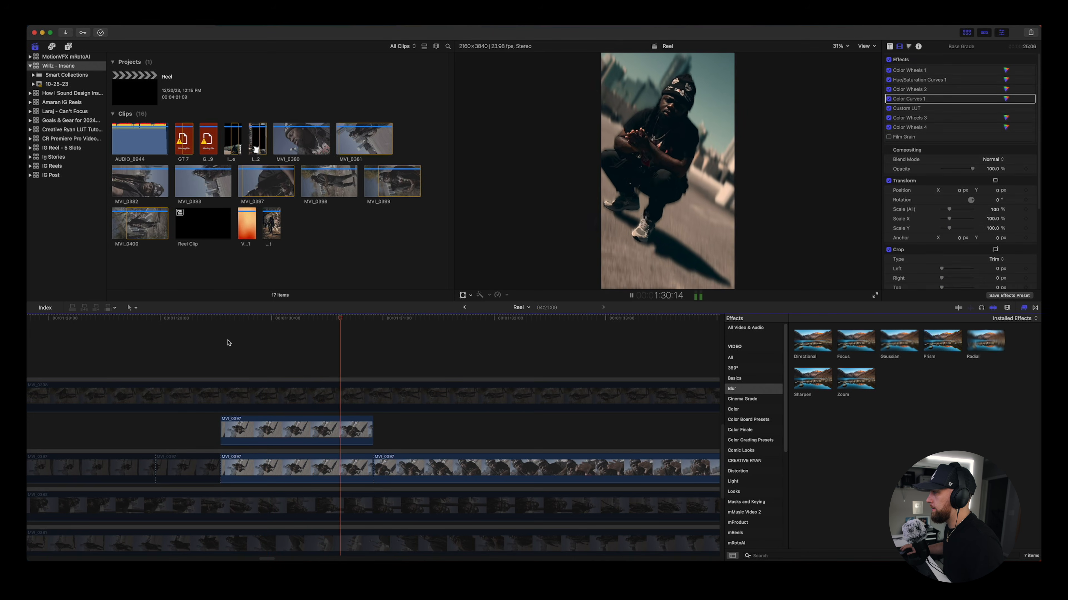
pyautogui.click(228, 343)
pyautogui.press('space')
pyautogui.press('Up')
pyautogui.press('space')
pyautogui.press('Up')
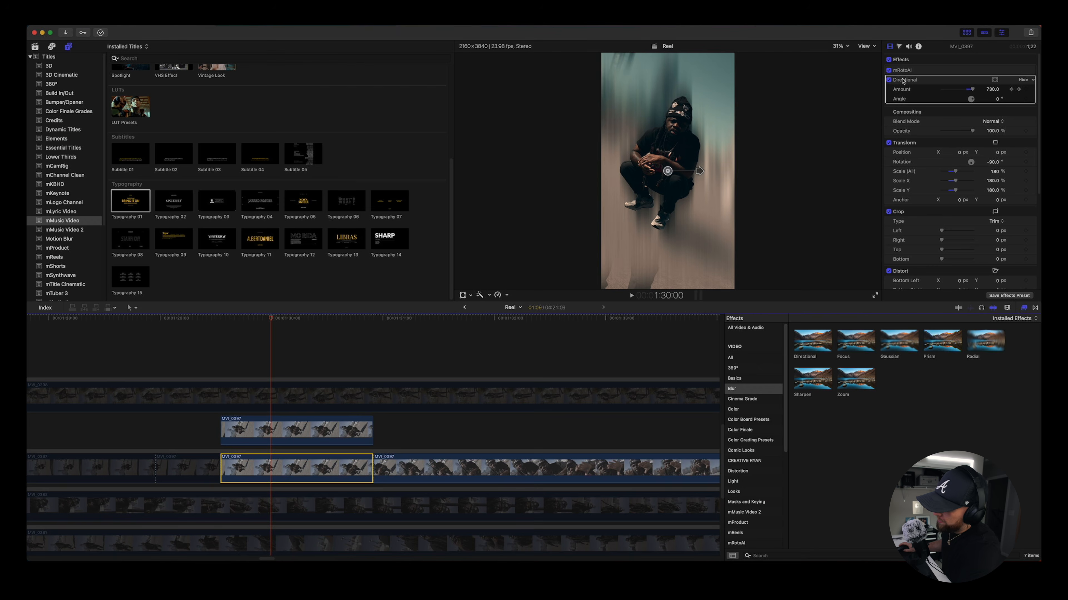
pyautogui.press('Delete')
# Keyframe the upper MVI_0397 copy's position so it starts off-frame at the lower left at 1:29:13 and slides into place.
pyautogui.click(283, 435)
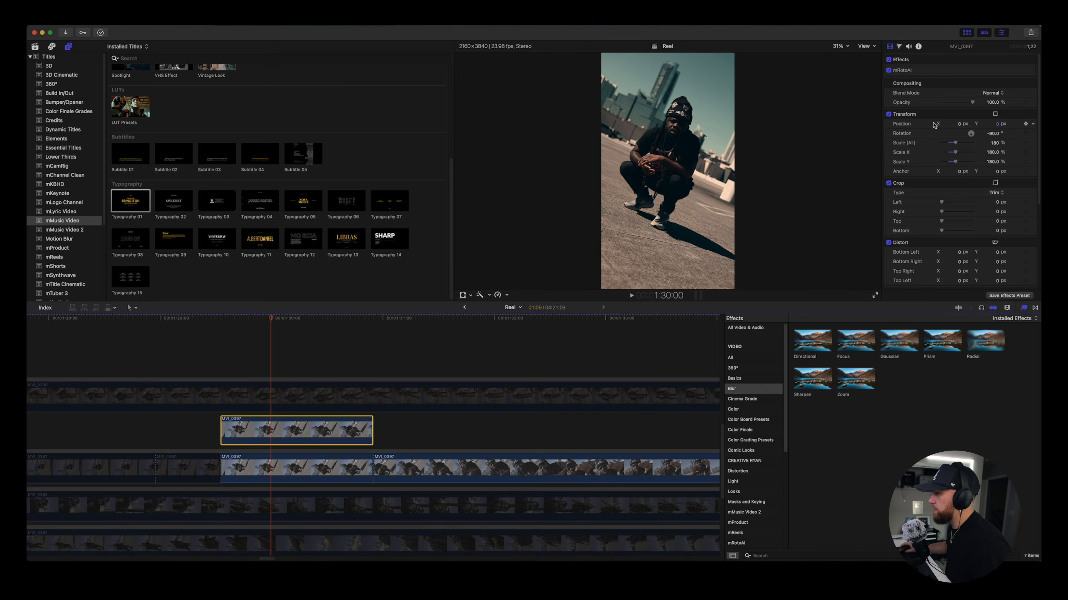
pyautogui.moveTo(269, 320); pyautogui.dragTo(223, 324)
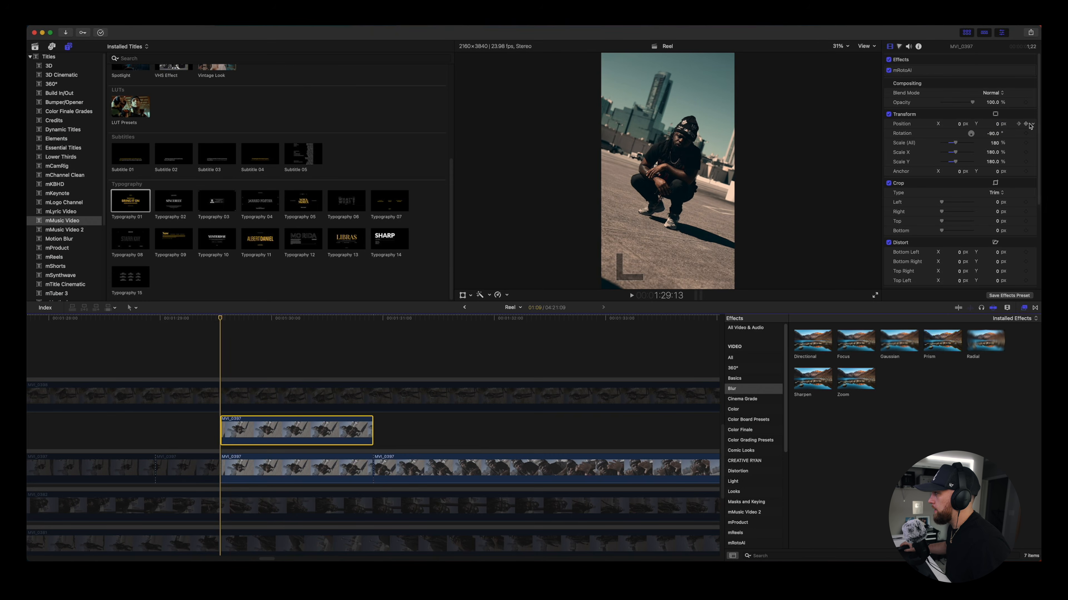
pyautogui.click(995, 114)
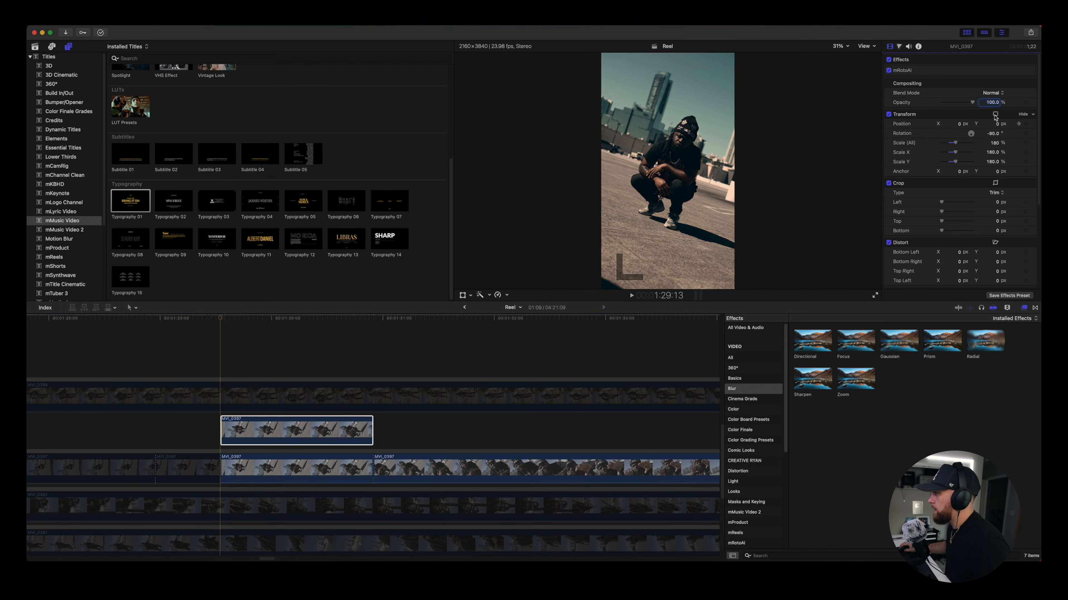
pyautogui.moveTo(687, 182); pyautogui.dragTo(570, 281)
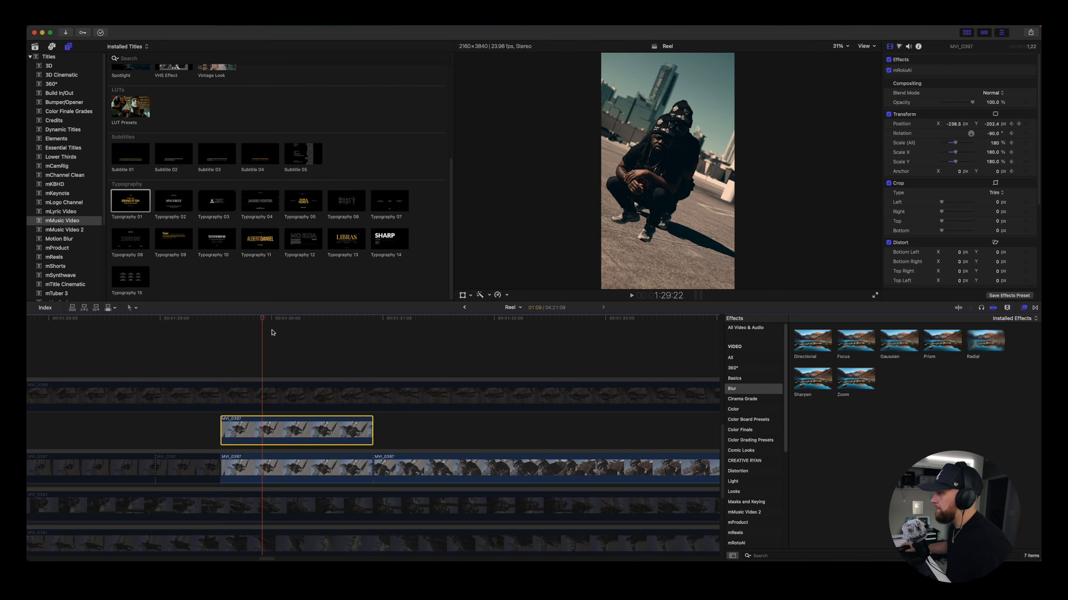
# Apply a Directional blur to the upper MVI_0397 copy with Amount 200, angling it diagonally along the slide direction at about 133°.
pyautogui.moveTo(822, 349); pyautogui.dragTo(294, 428)
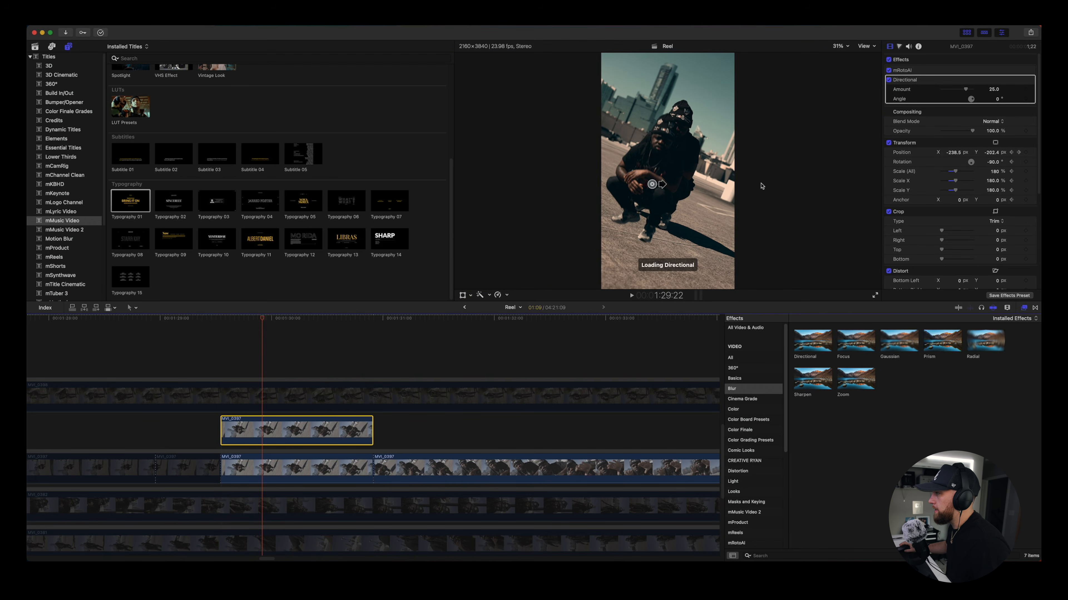
pyautogui.click(993, 89)
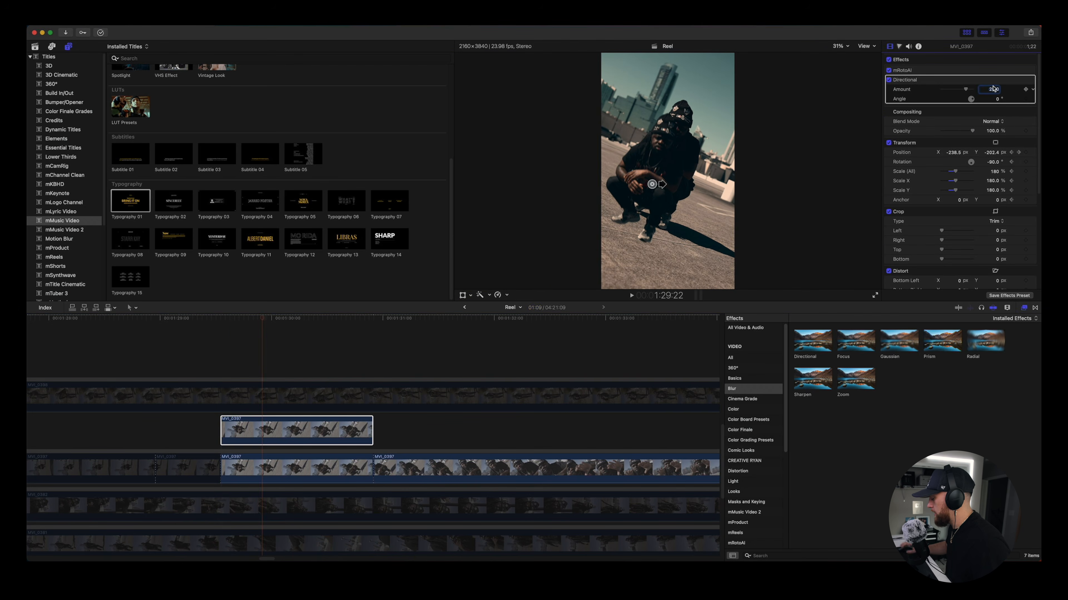
pyautogui.click(993, 99)
pyautogui.write('90')
pyautogui.press('Return')
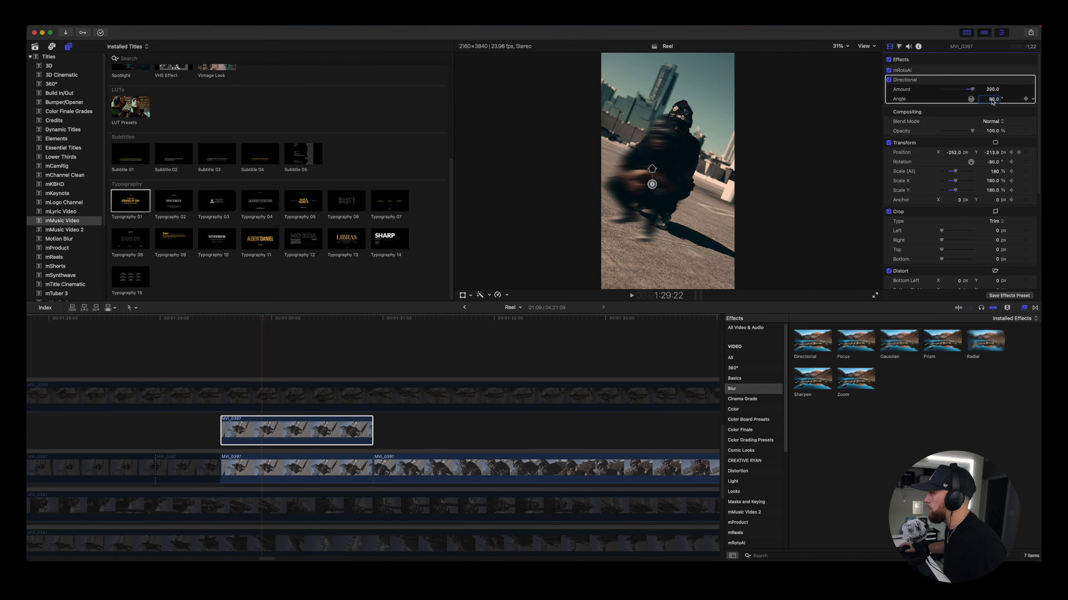
pyautogui.moveTo(995, 100)
pyautogui.mouseDown()
pyautogui.moveTo(1006, 99)
pyautogui.moveTo(993, 91)
pyautogui.mouseUp()
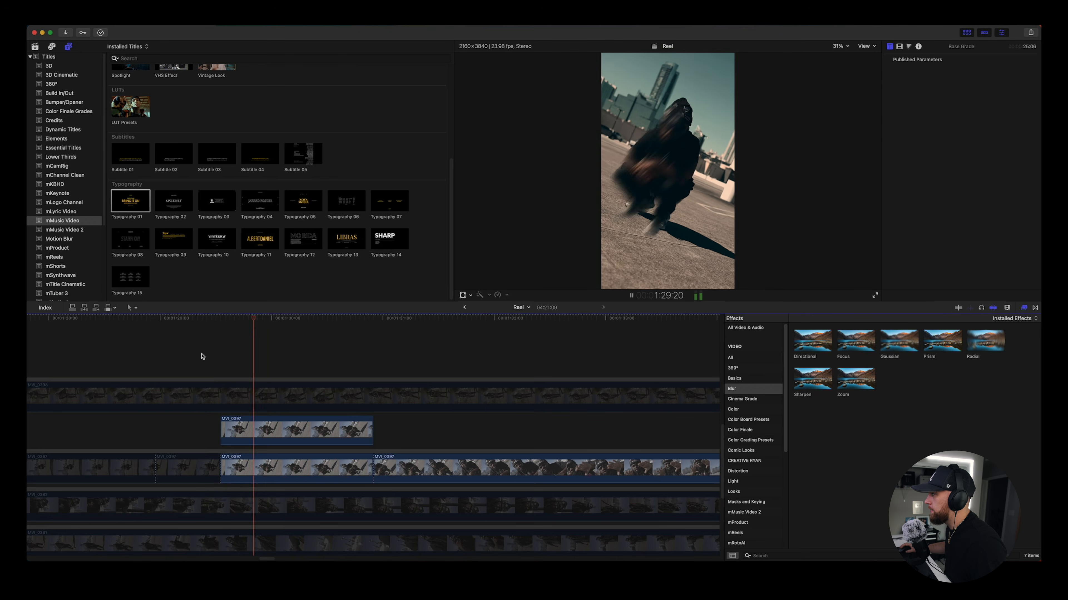
# Keyframe the upper copy's Directional blur Amount at 200 on 1:29:13 and 0 on 1:29:17, where the slide ends.
pyautogui.click(1019, 154)
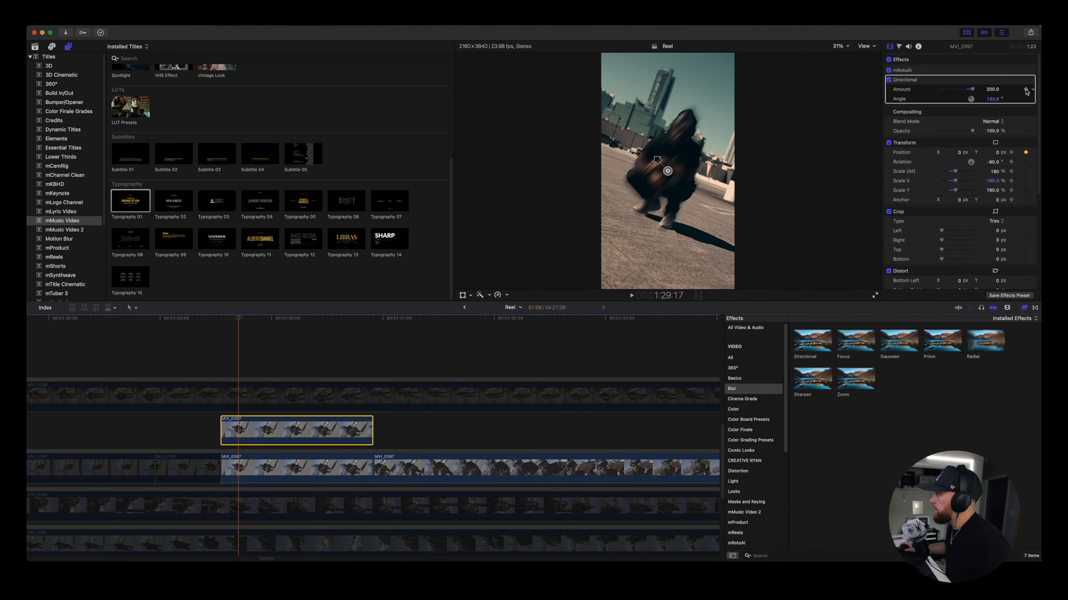
pyautogui.click(1012, 154)
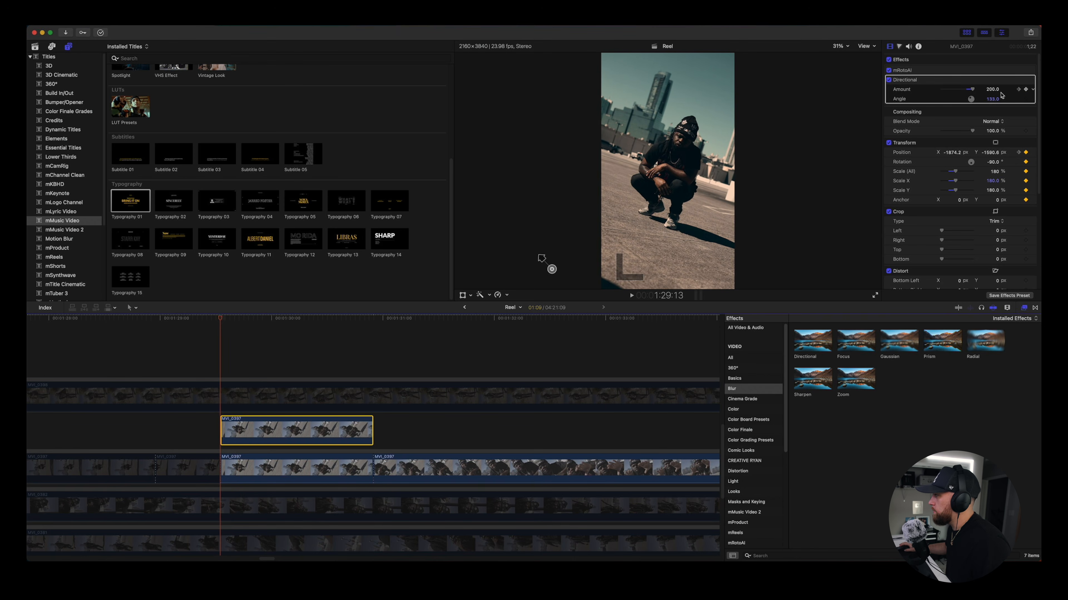
pyautogui.moveTo(224, 322); pyautogui.dragTo(236, 321)
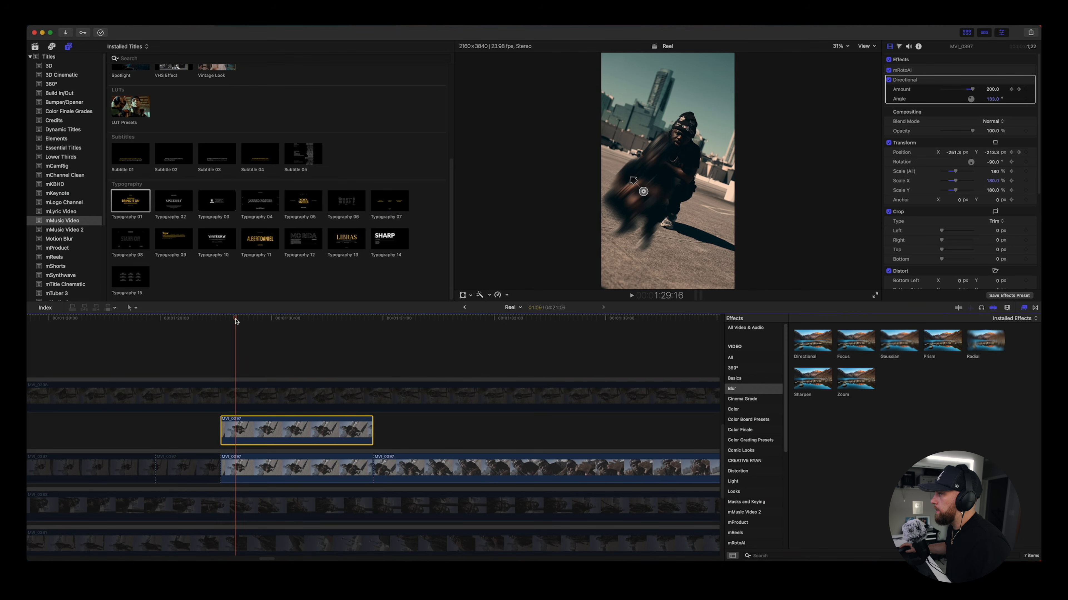
pyautogui.press('Right')
pyautogui.click(991, 89)
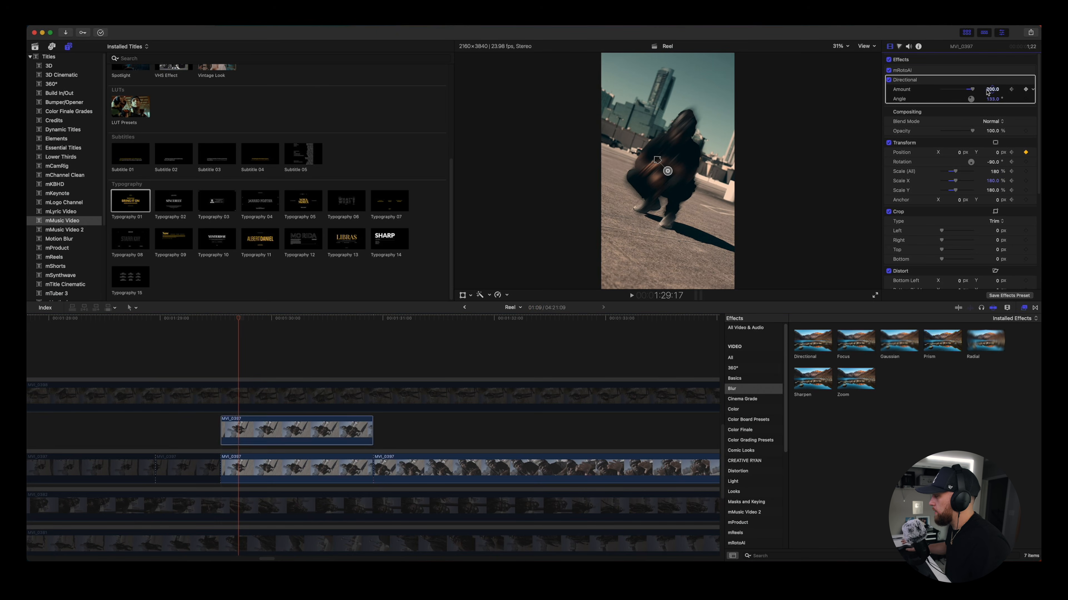
pyautogui.write('0')
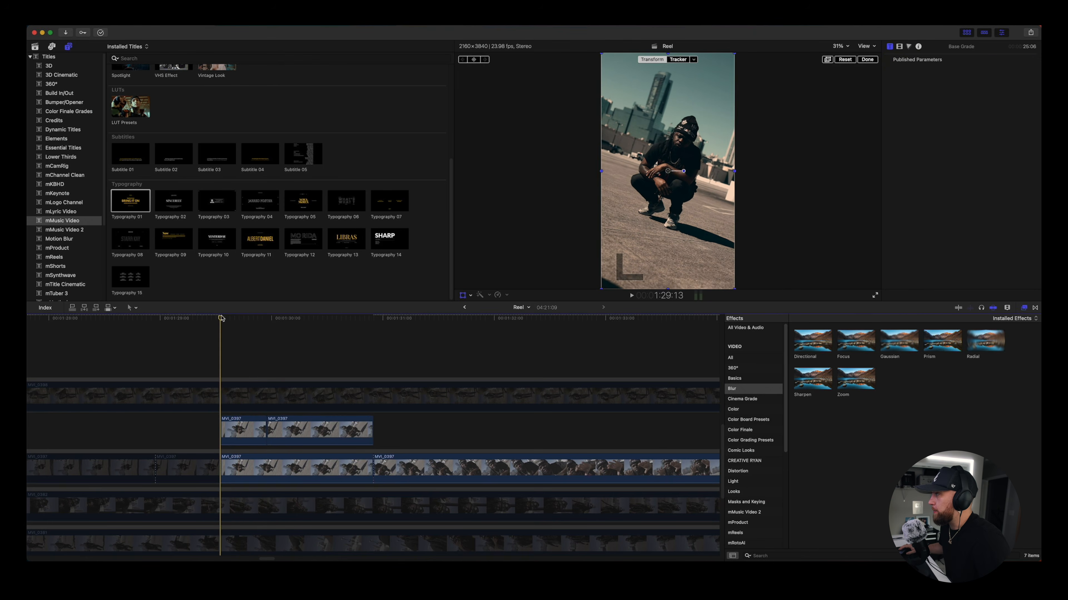
# Play back the blurred slide-in of the masked MVI_0397 clip several times from 1:29:13.
pyautogui.press('space')
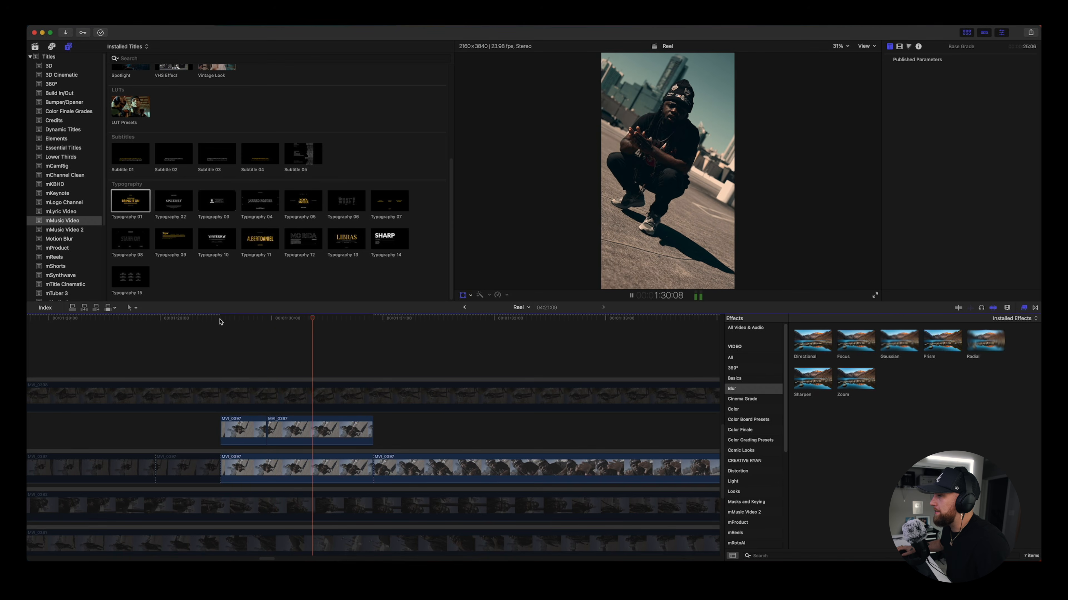
pyautogui.press('space')
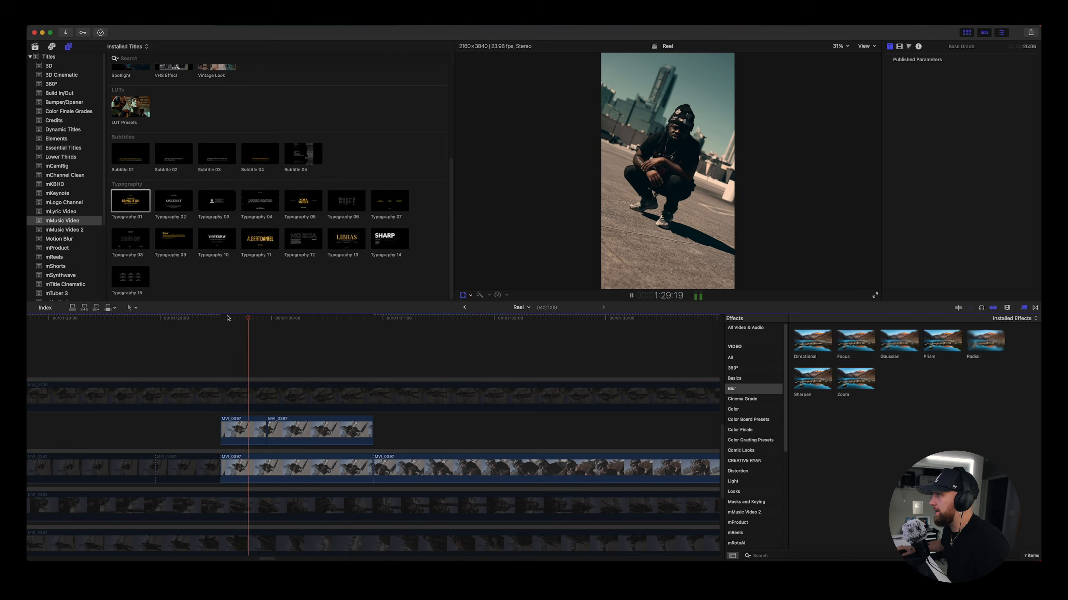
pyautogui.press('Right')
pyautogui.click(221, 319)
pyautogui.press('space')
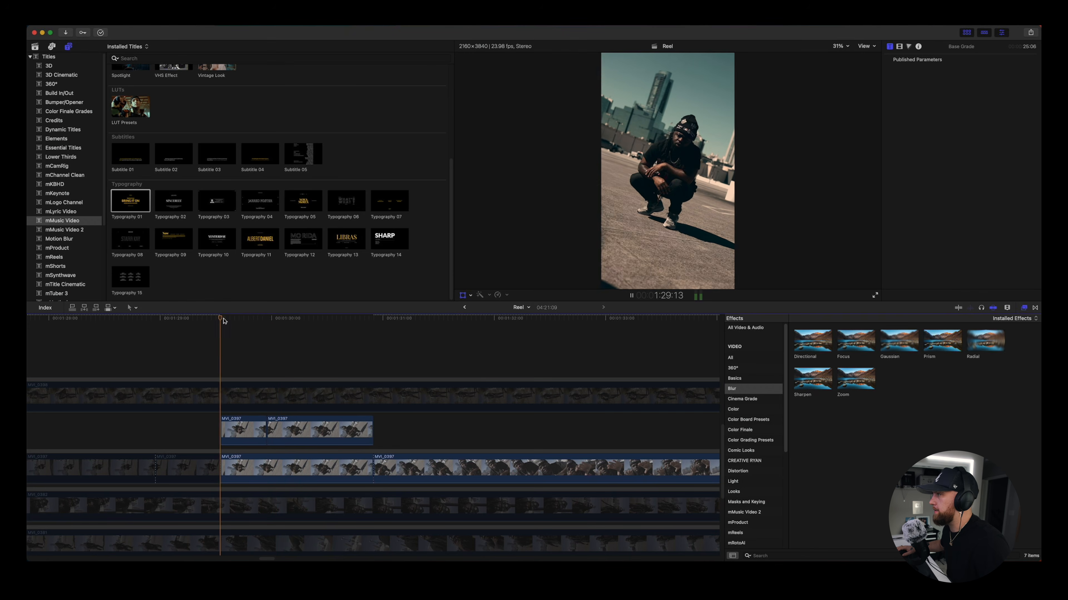
pyautogui.press('space')
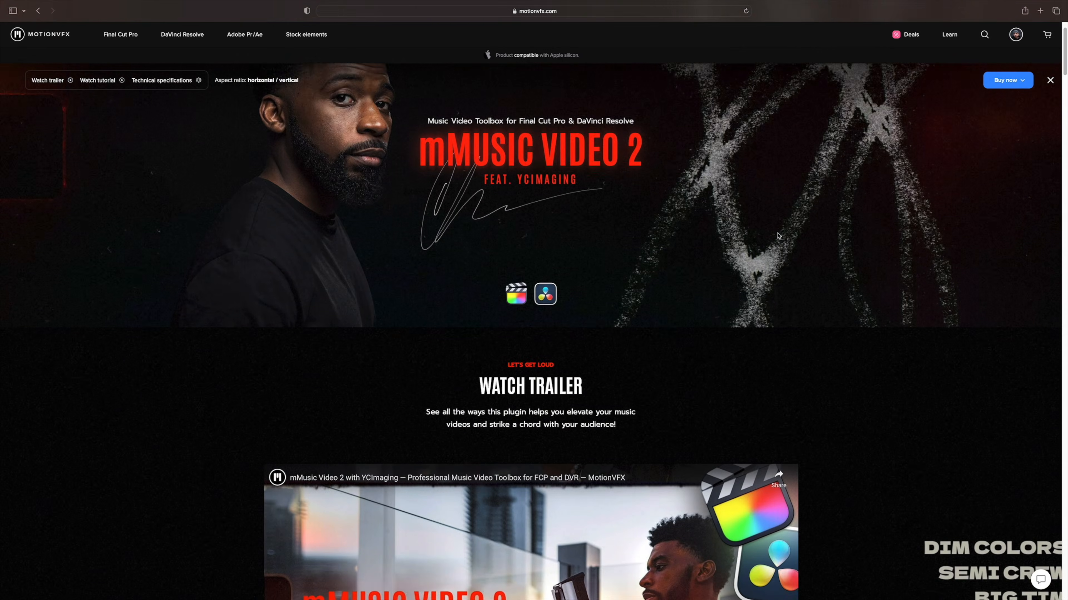
# Switch to the web browser and look through the mMusic Video 2 product page on motionvfx.com, from the trailer to the example previews.
pyautogui.scroll(-3, 779, 236)
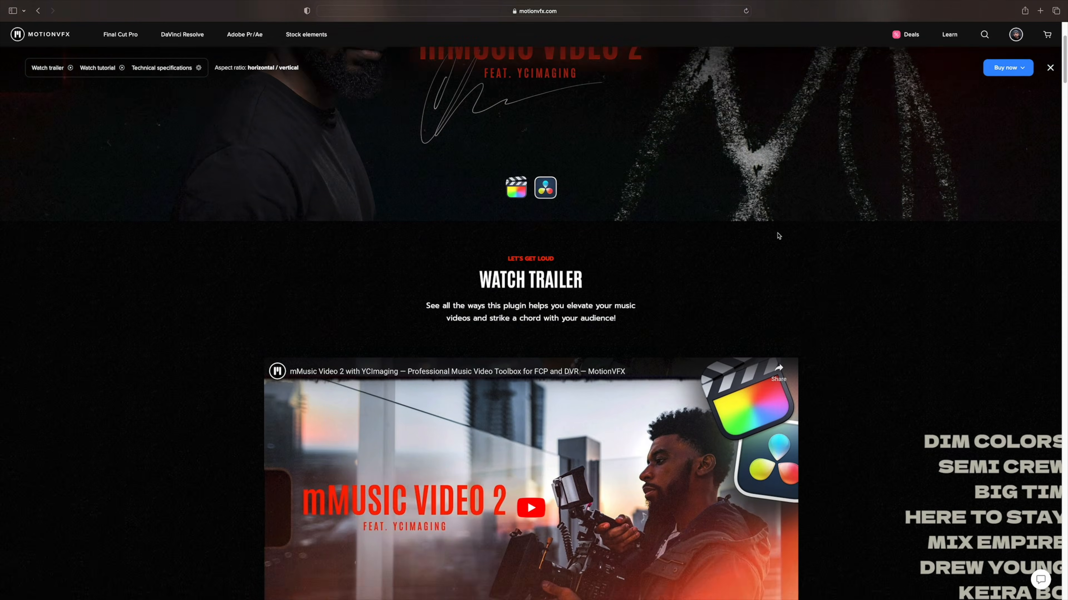
pyautogui.scroll(-10, 779, 237)
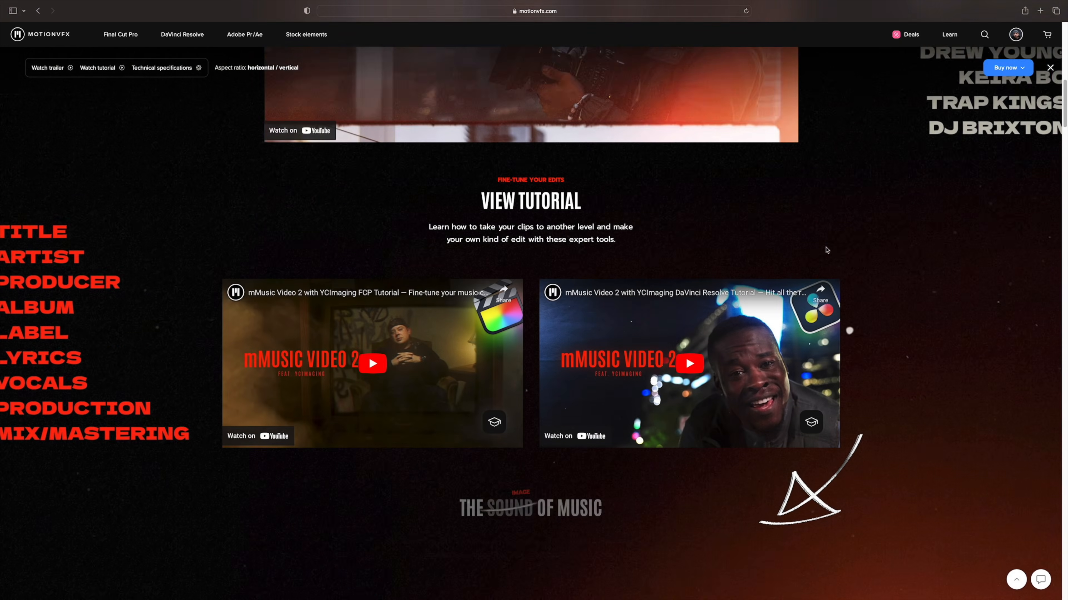
pyautogui.scroll(-10, 826, 250)
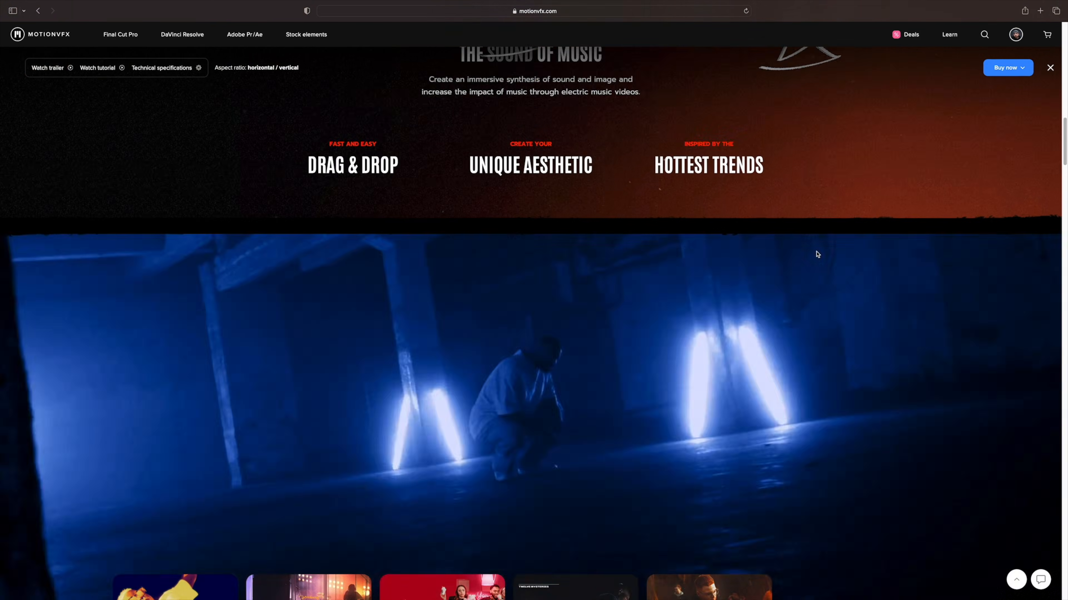
pyautogui.scroll(-2, 815, 253)
pyautogui.scroll(-2, 822, 265)
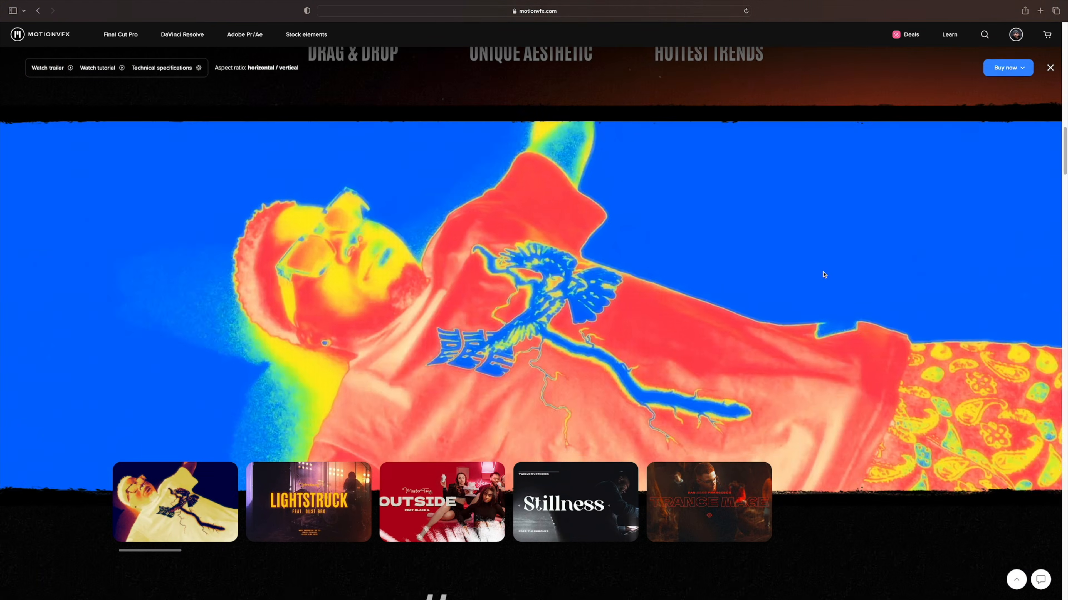